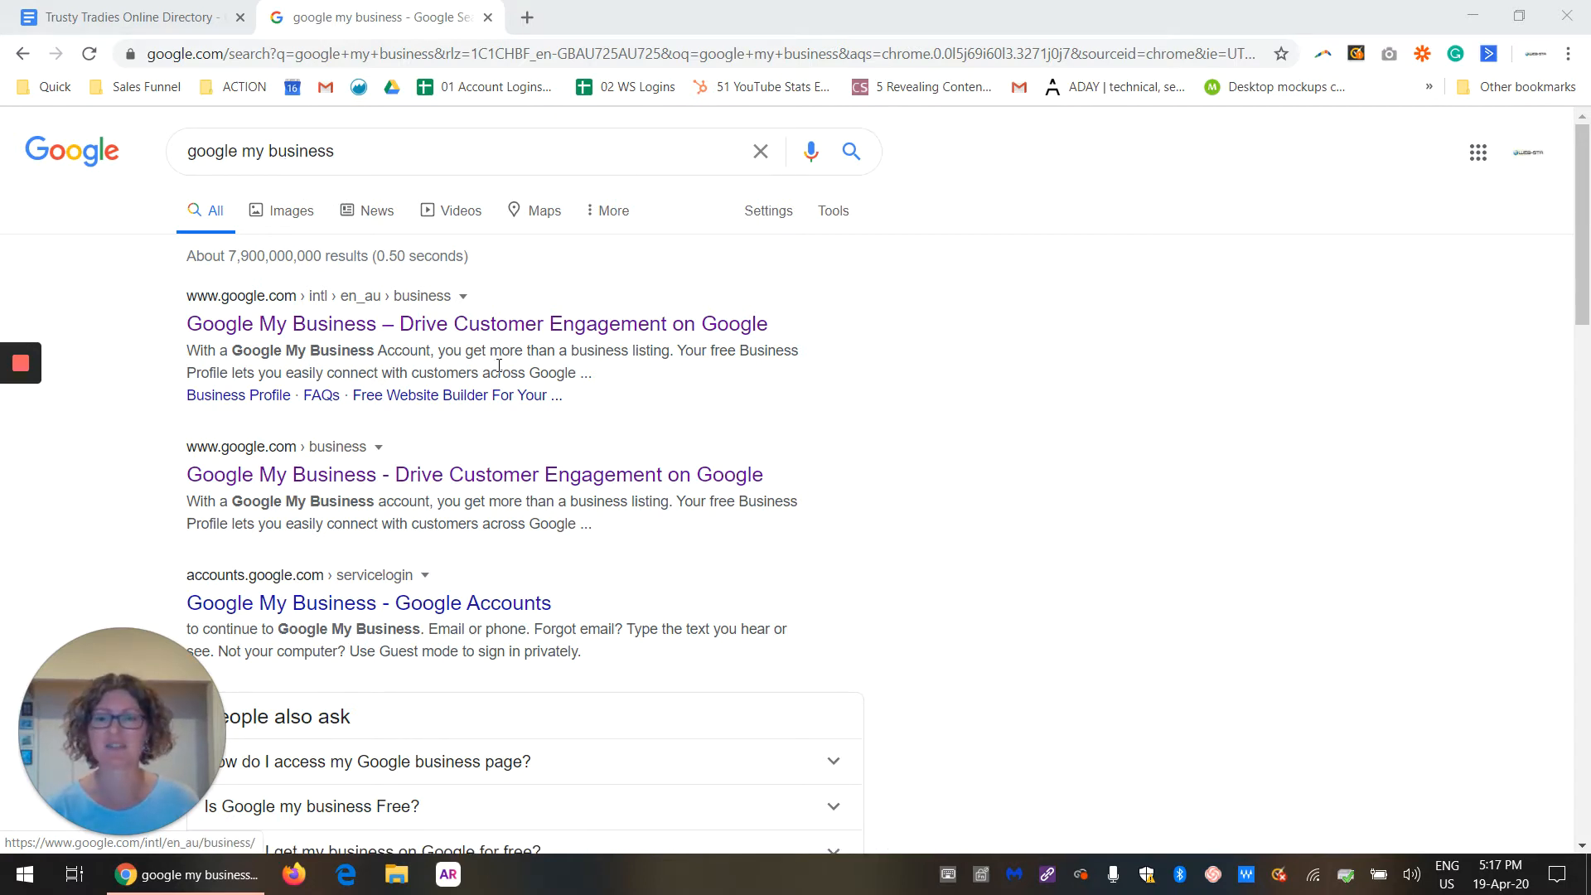
Step: Open the Google My Business management page from the search results and start adding a single location
click(342, 324)
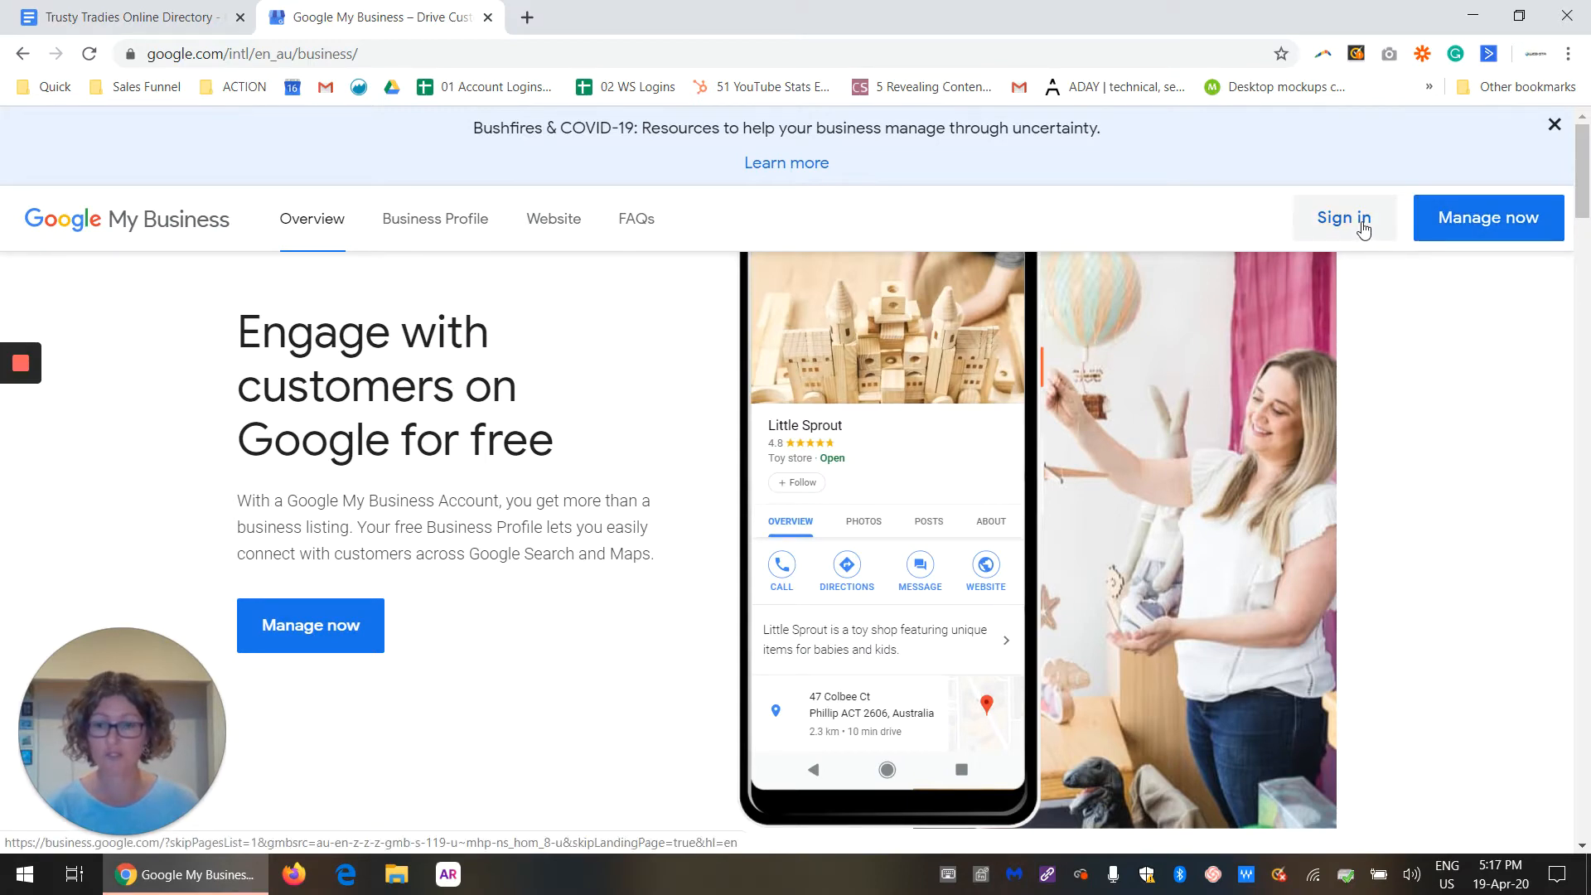
click(1518, 233)
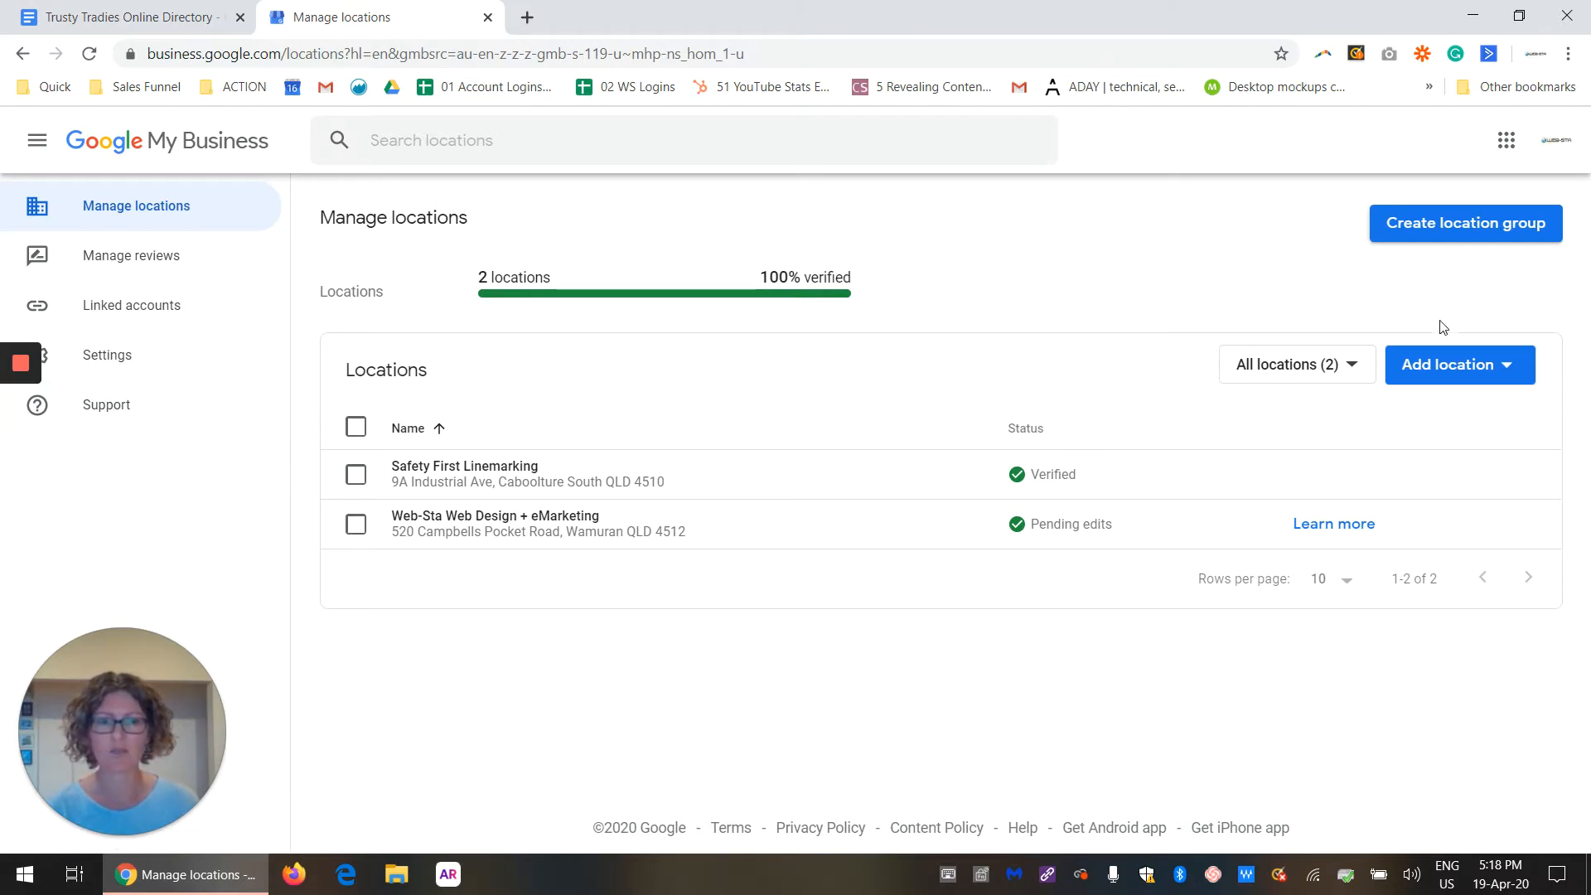
click(1511, 367)
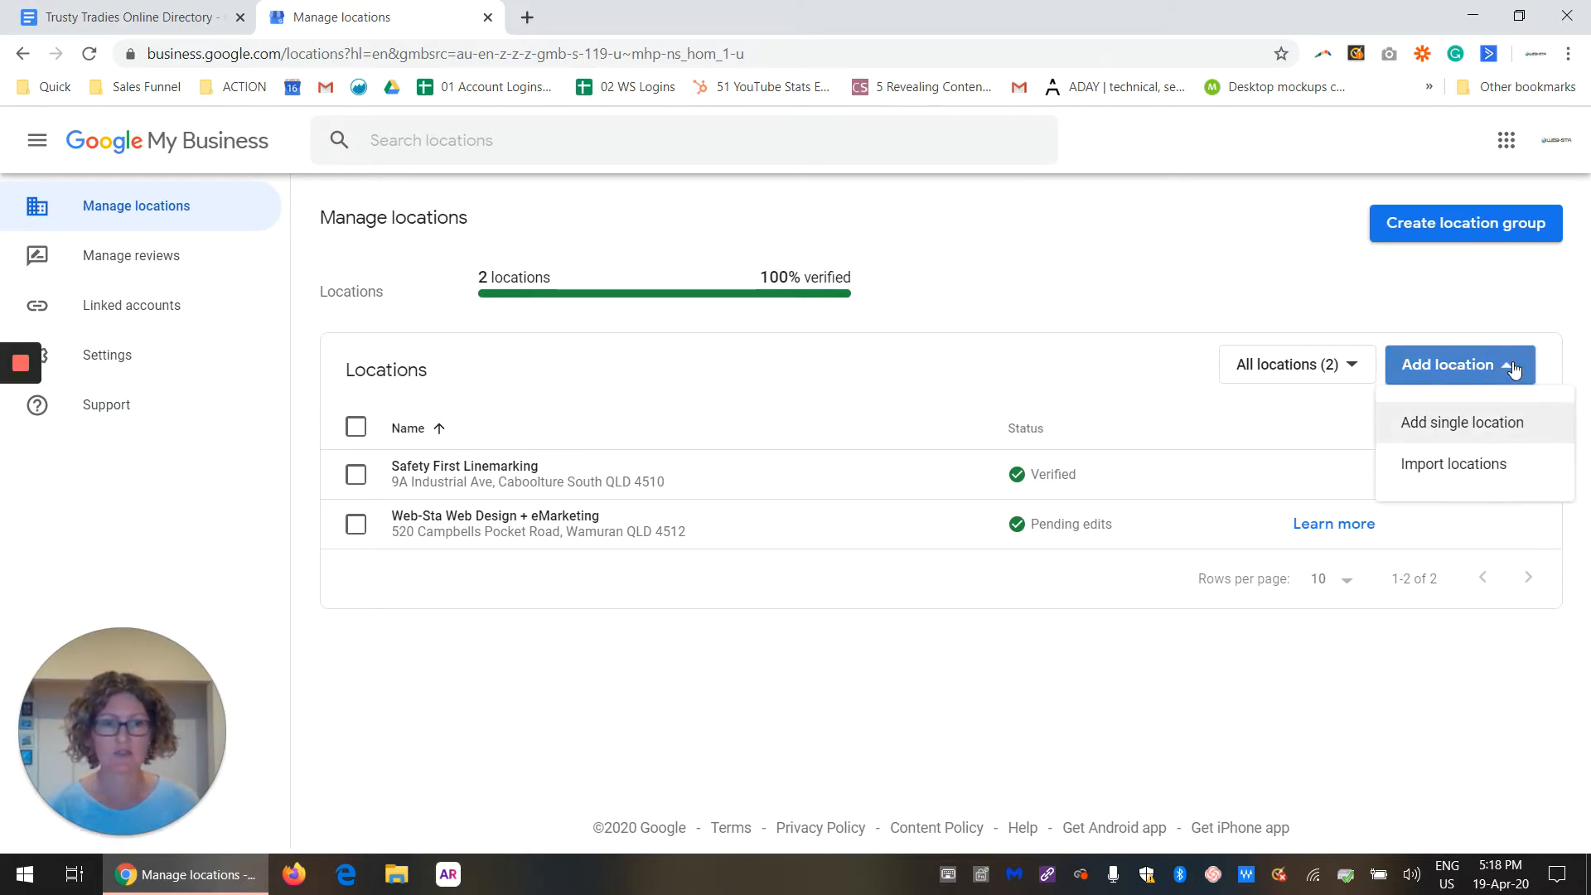
click(1461, 427)
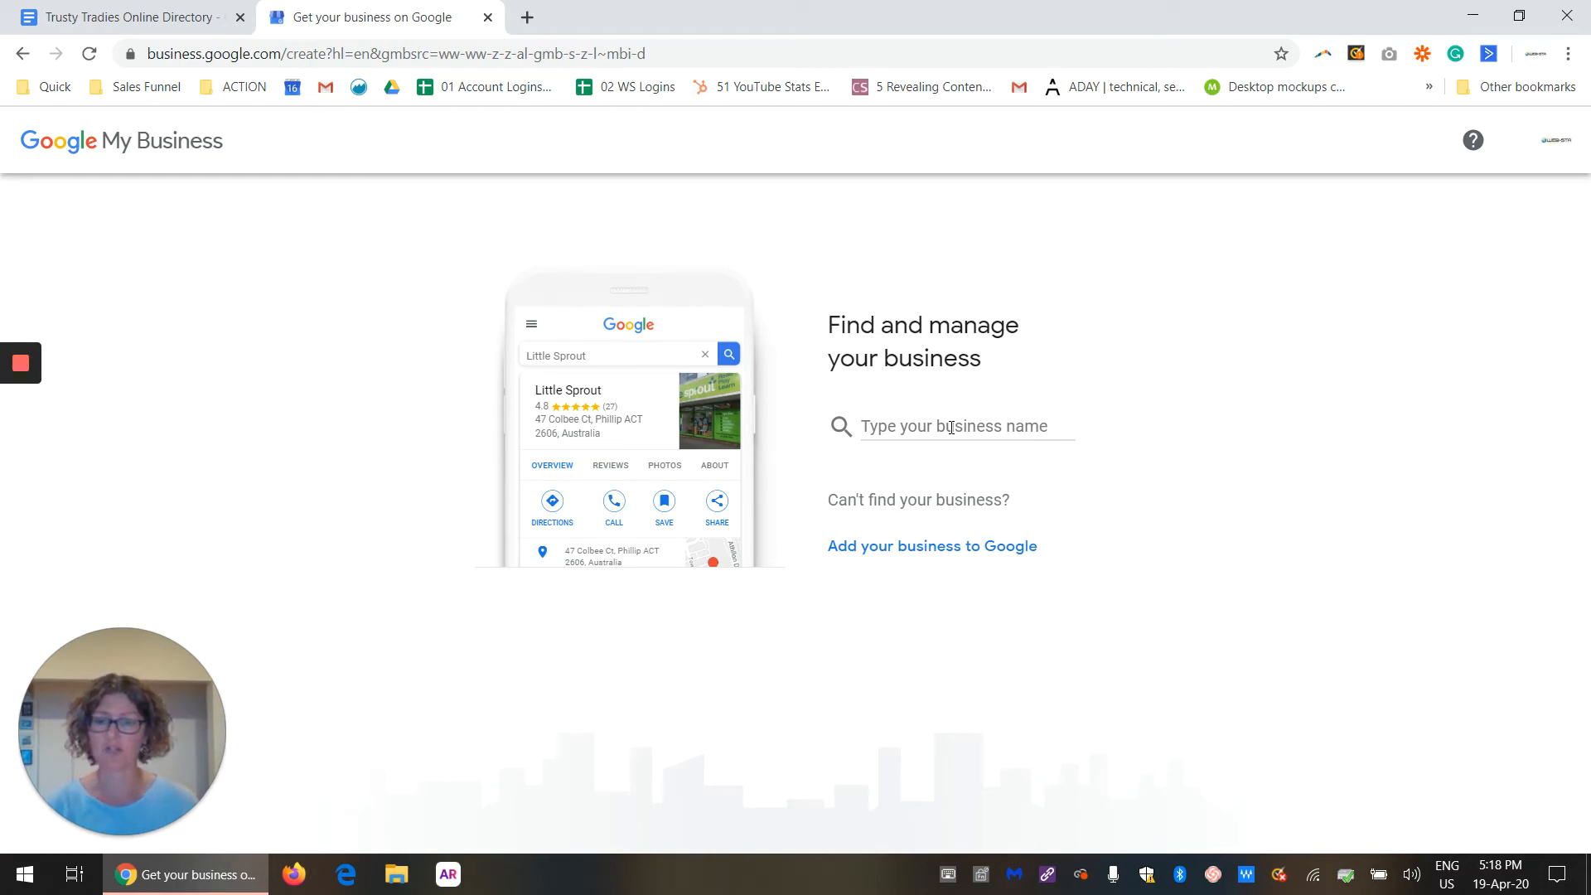
Step: Create a new business named Trusty Tradies and accept the business name
click(951, 428)
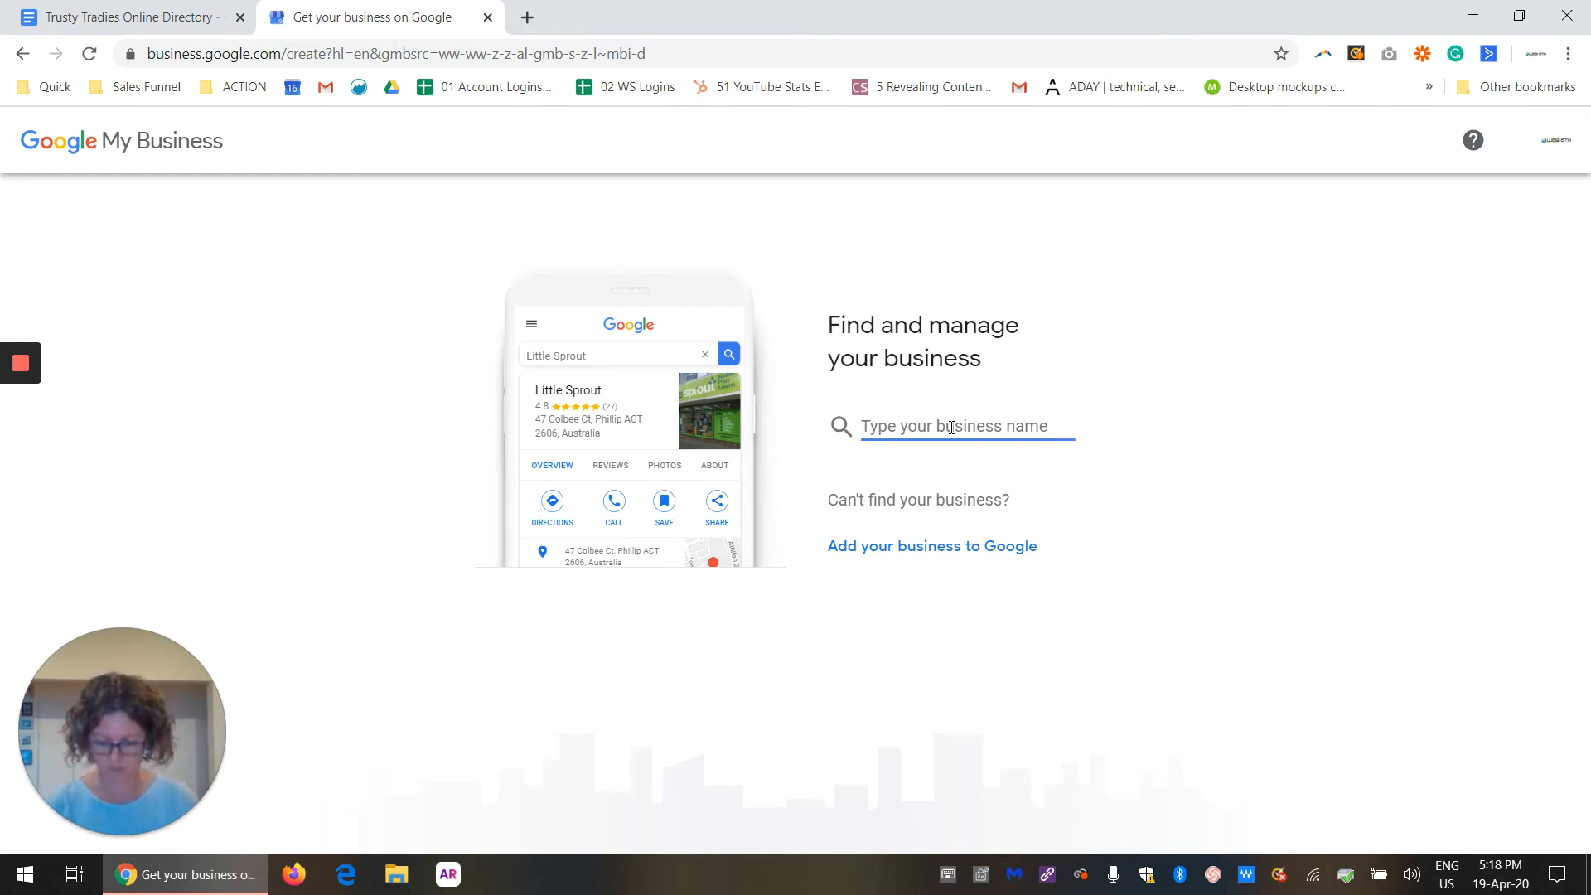
text(Trus)
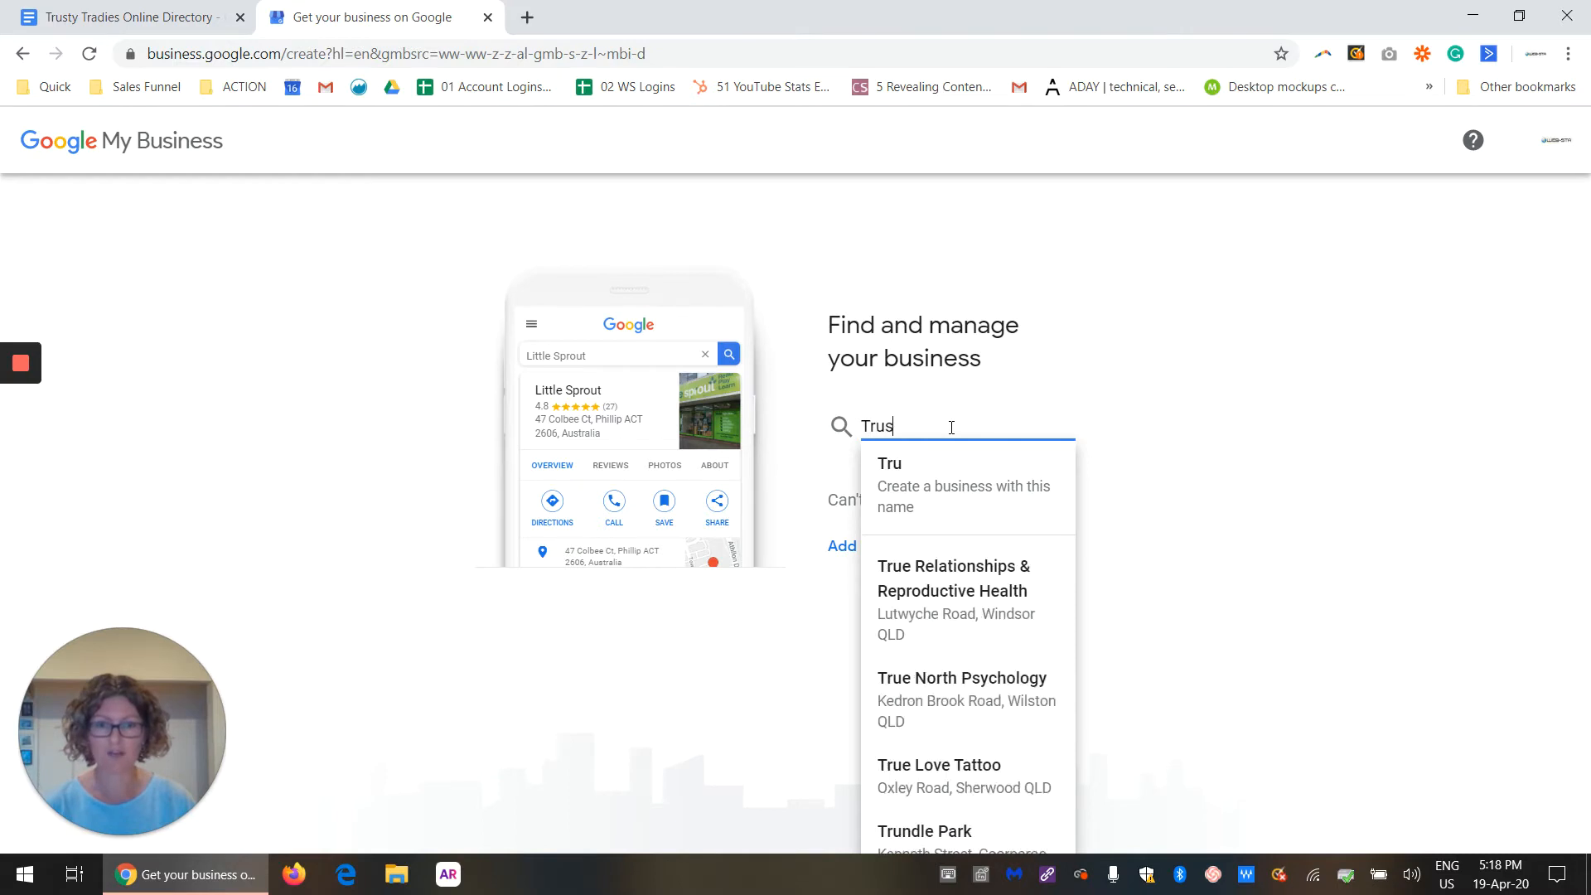
text(ty Tradies)
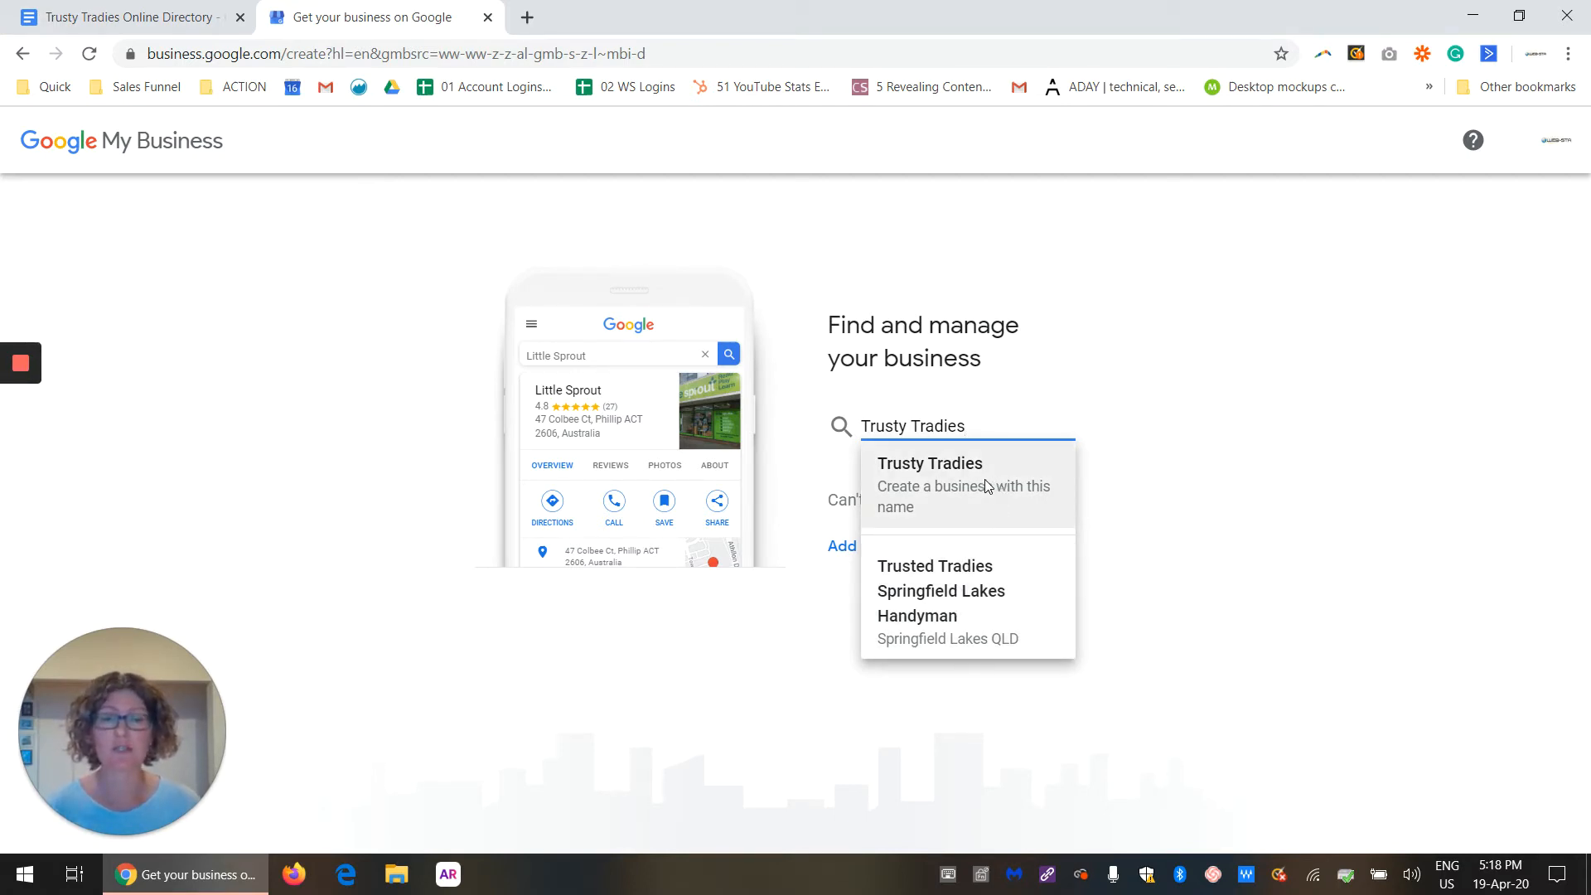
click(934, 494)
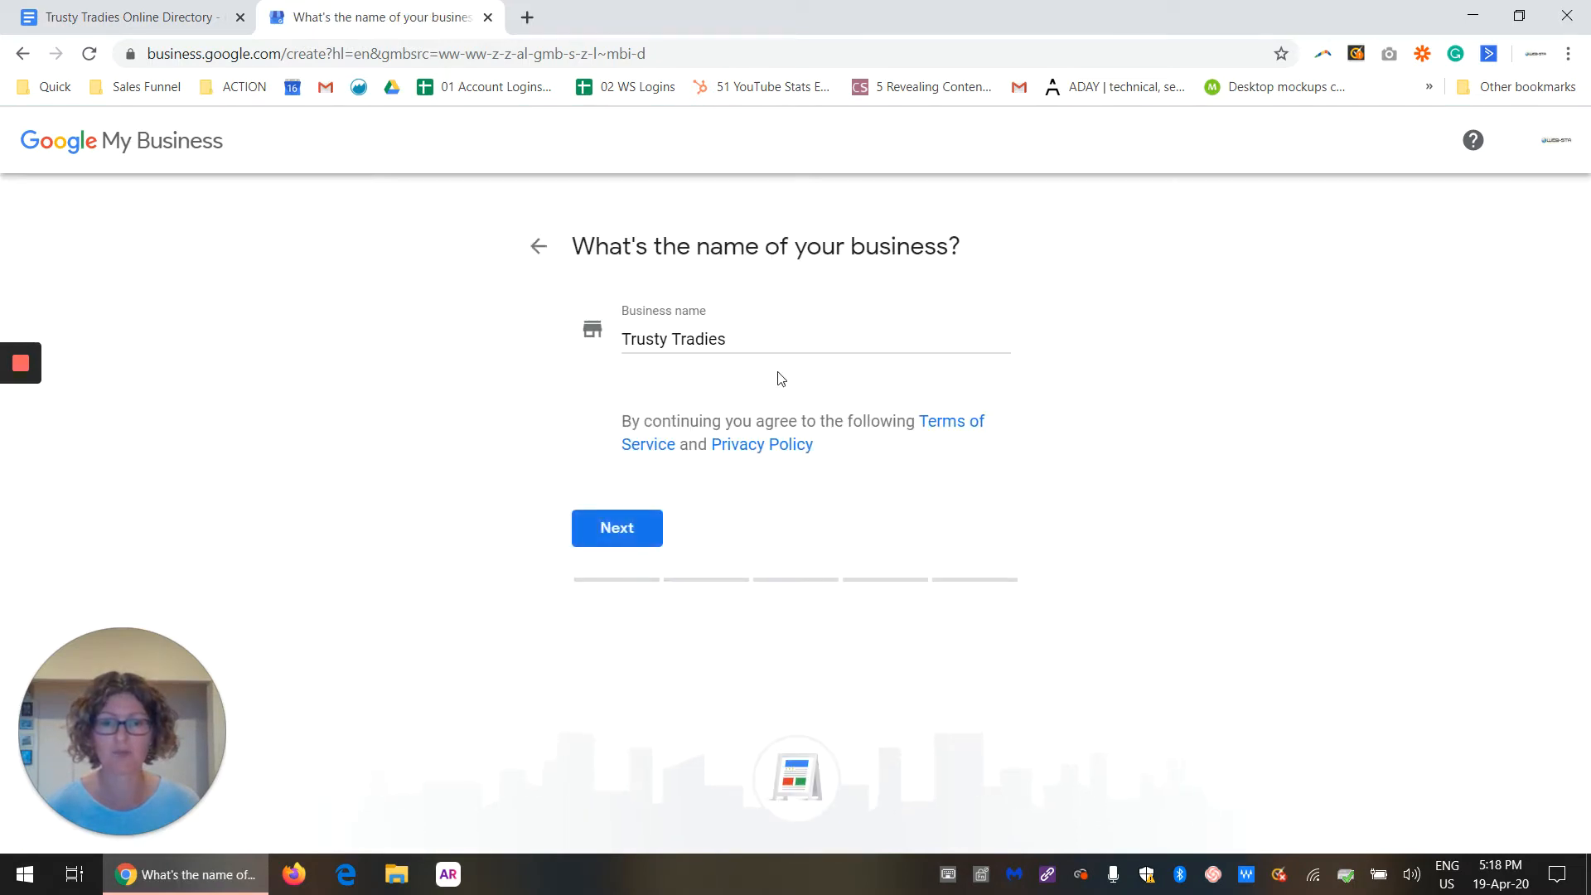
click(621, 530)
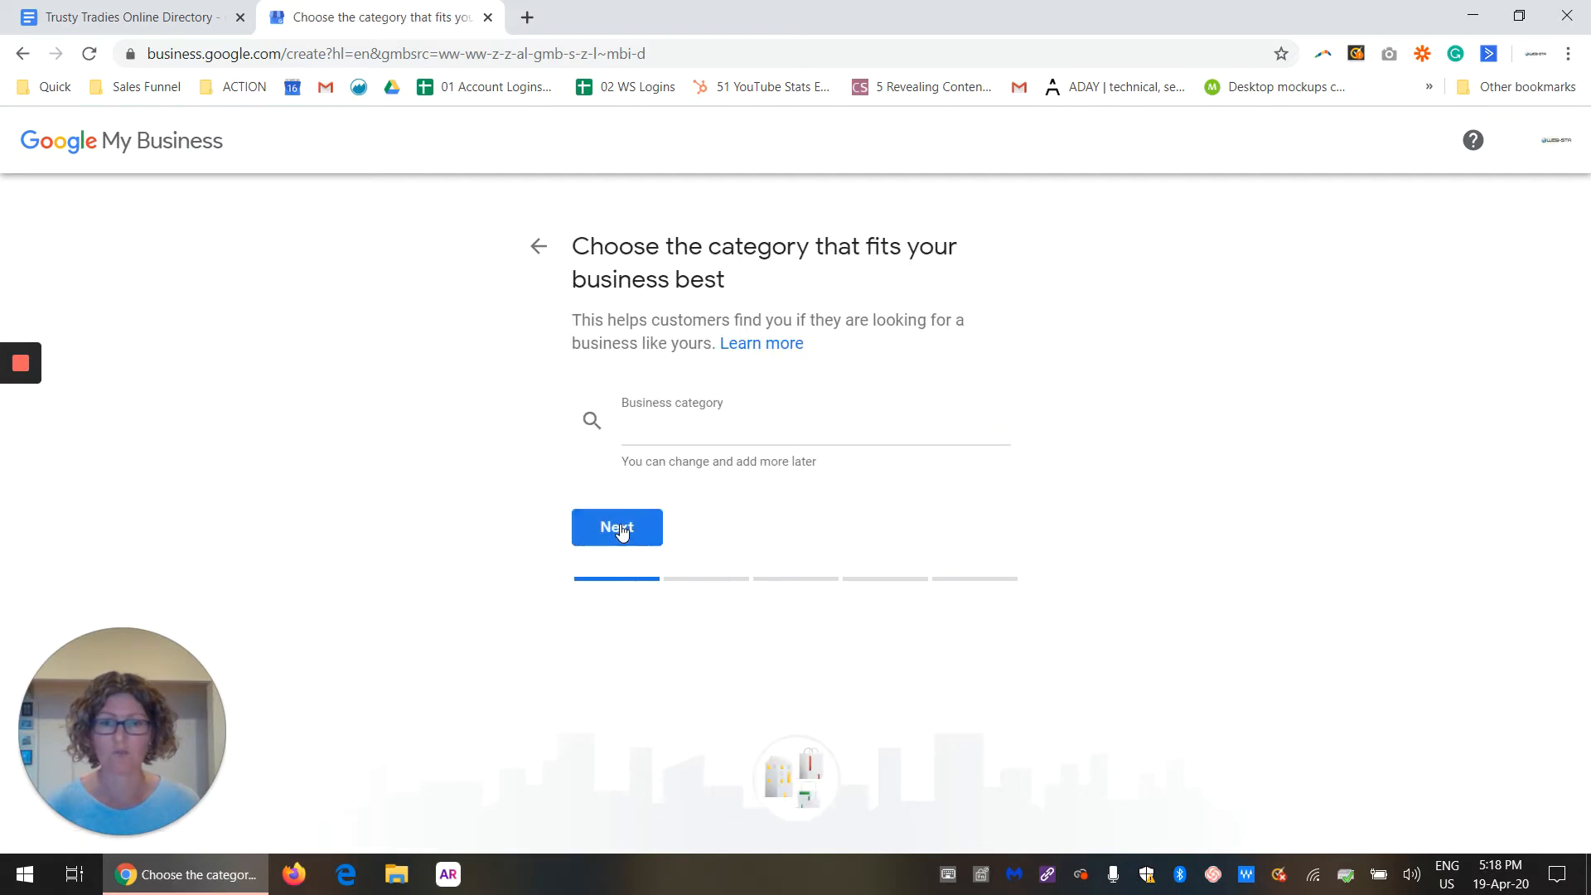
Step: Try to find a business category matching Directory, and clear the search text
click(674, 434)
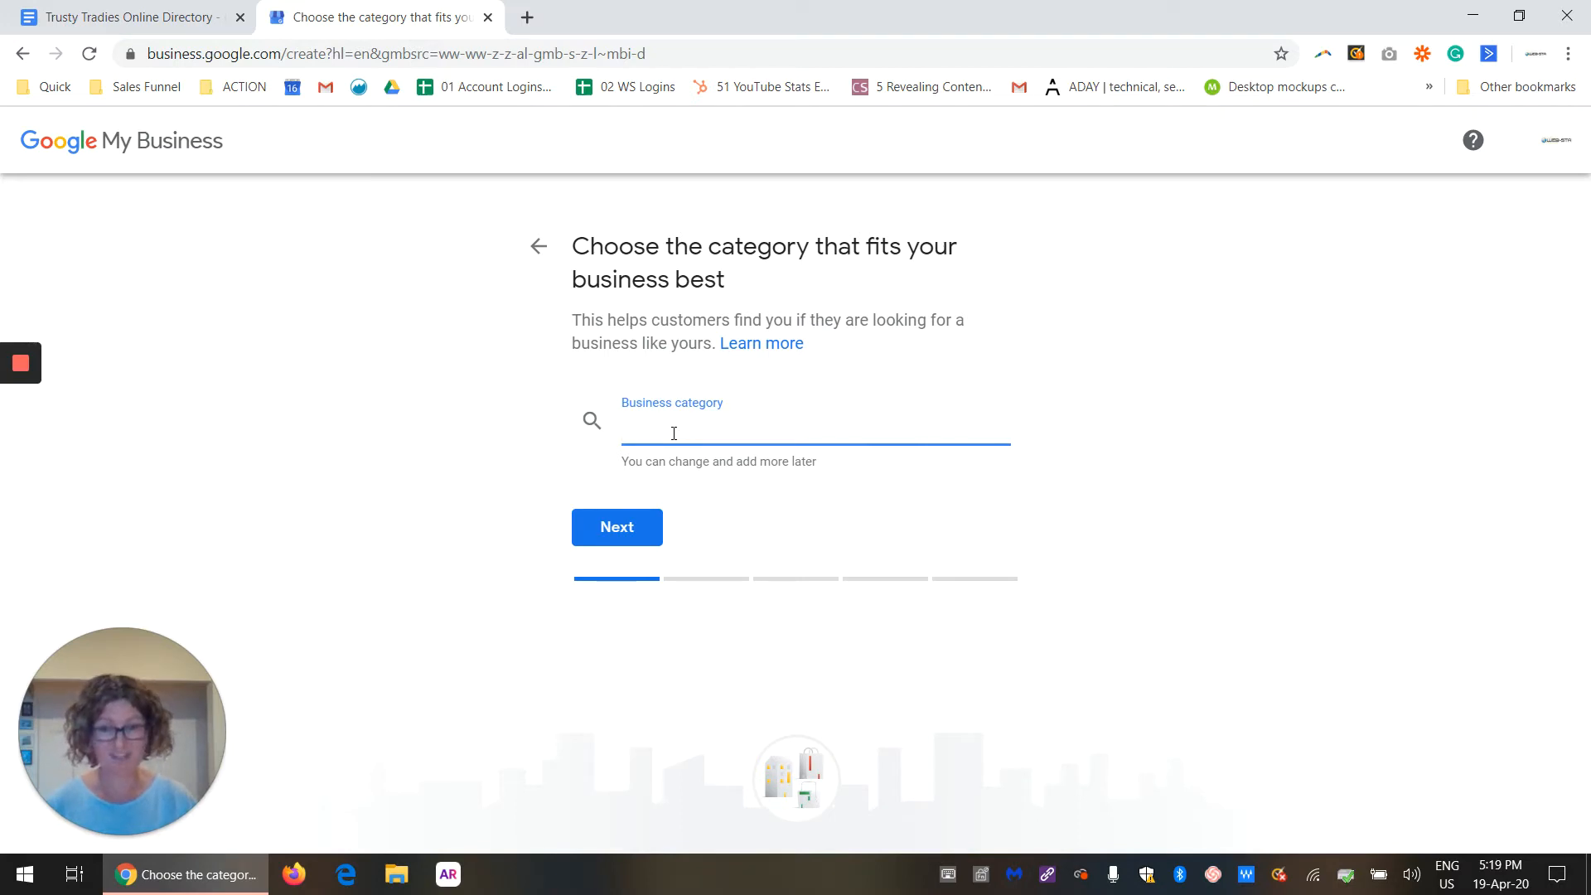
text(Dire)
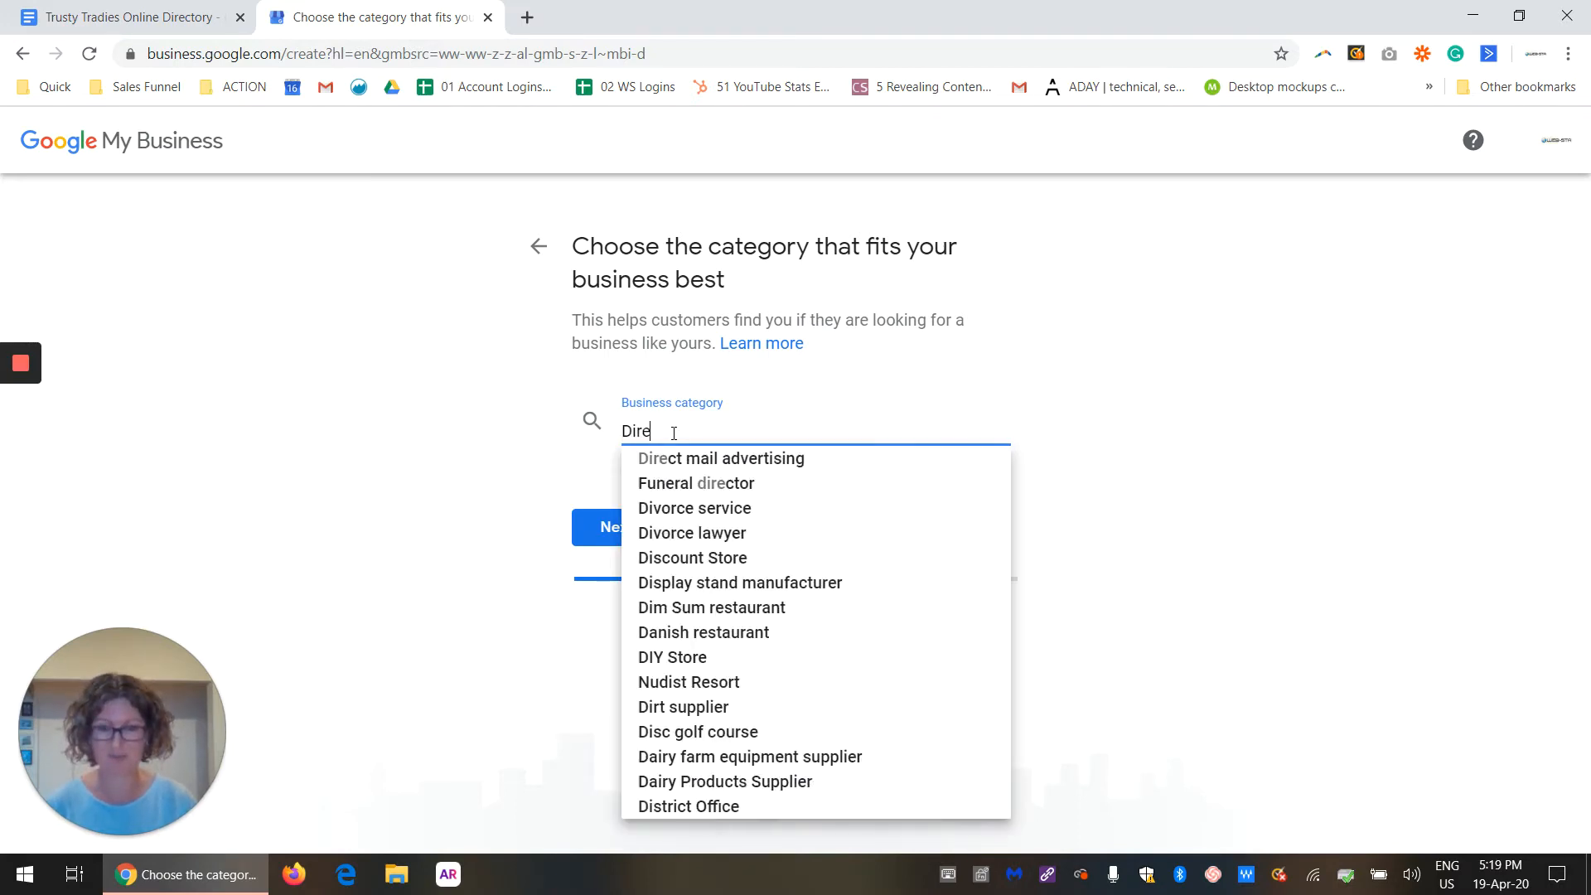
text(ctory)
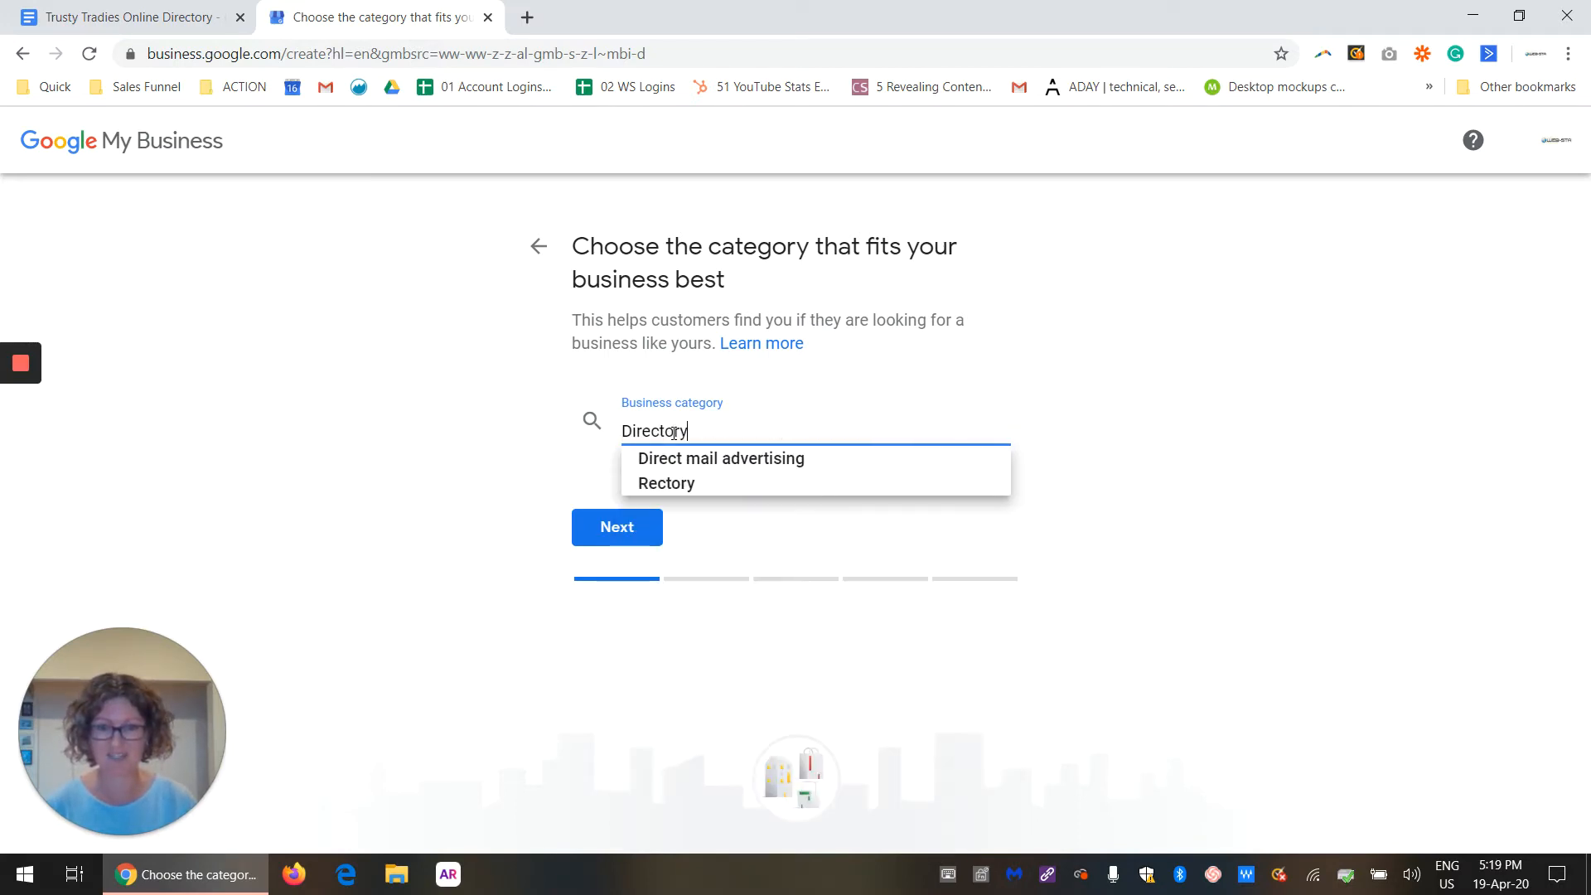
drag(691, 436, 629, 434)
key(BackSpace)
key(BackSpace)
Step: Search the business categories for marketing and set the category to Marketing agency
text(marketing)
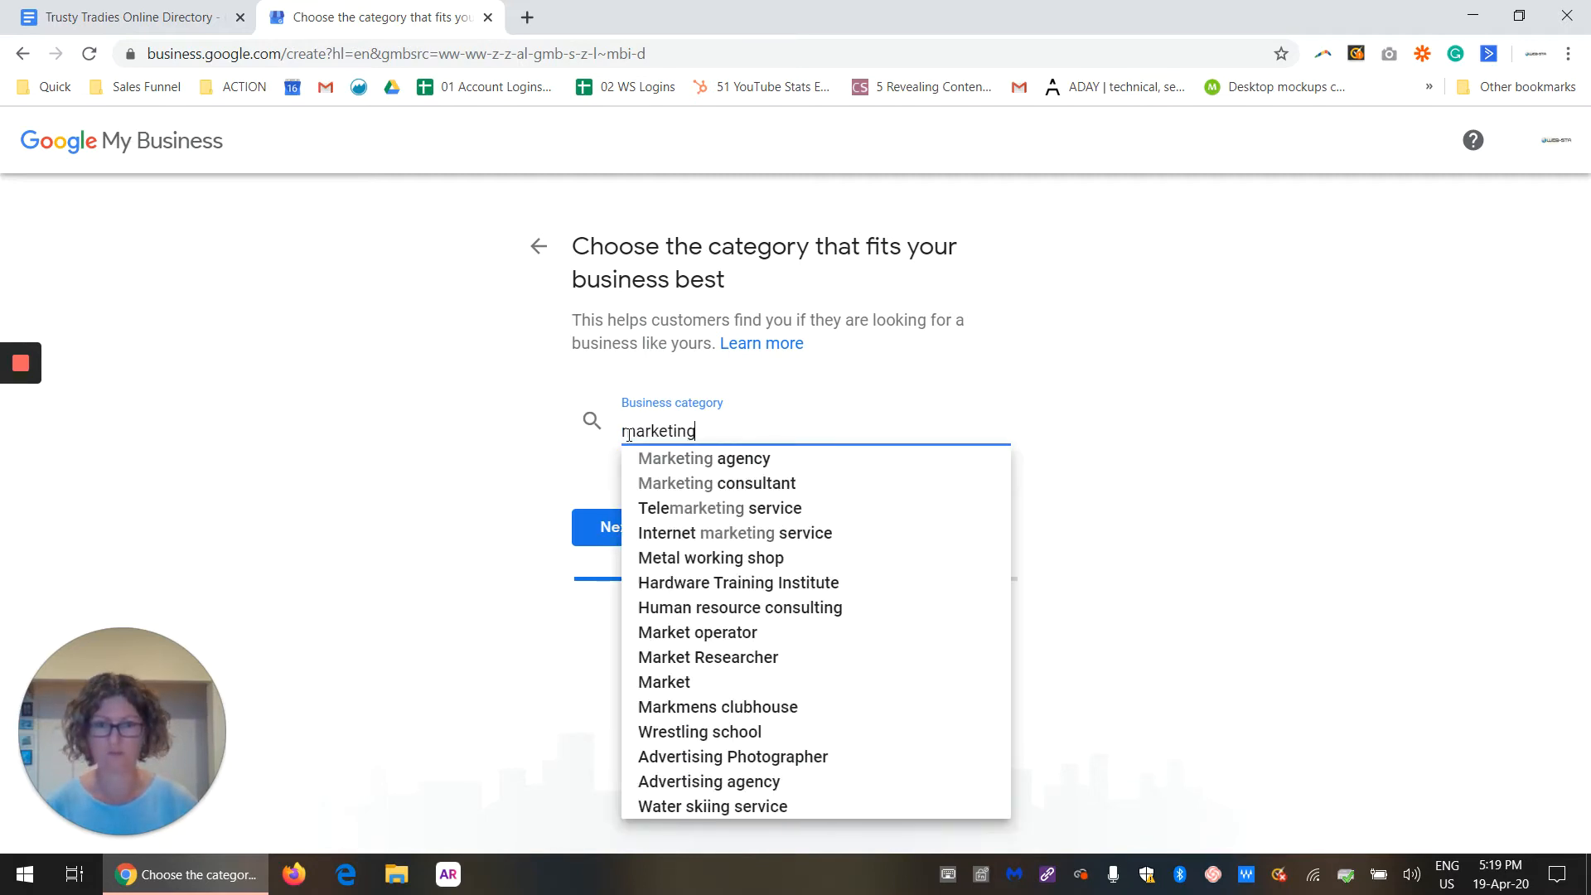
click(761, 462)
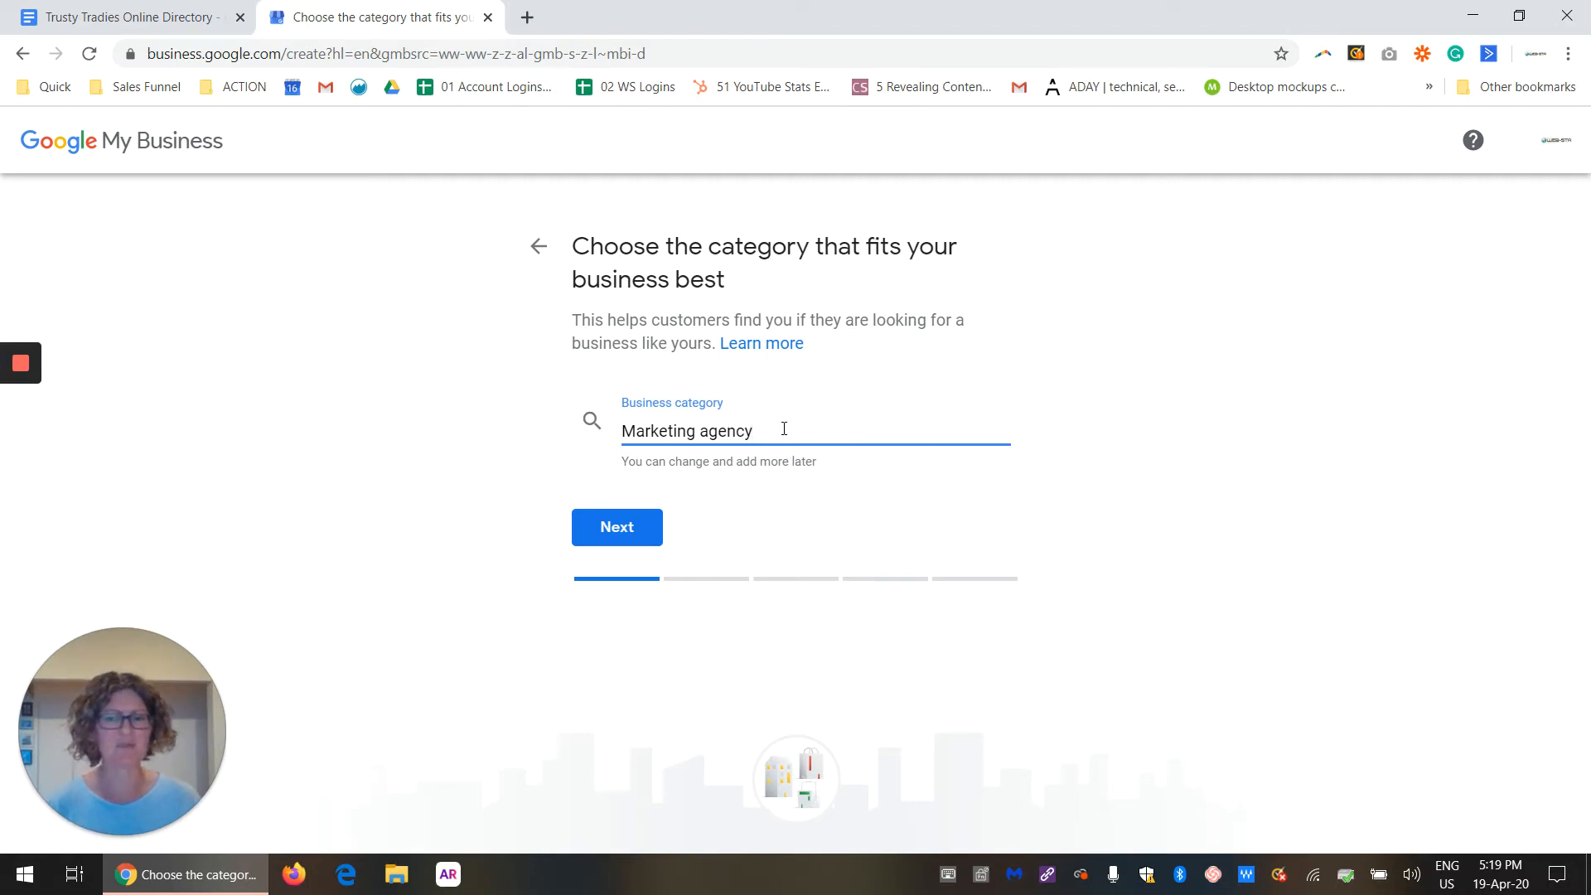
click(632, 528)
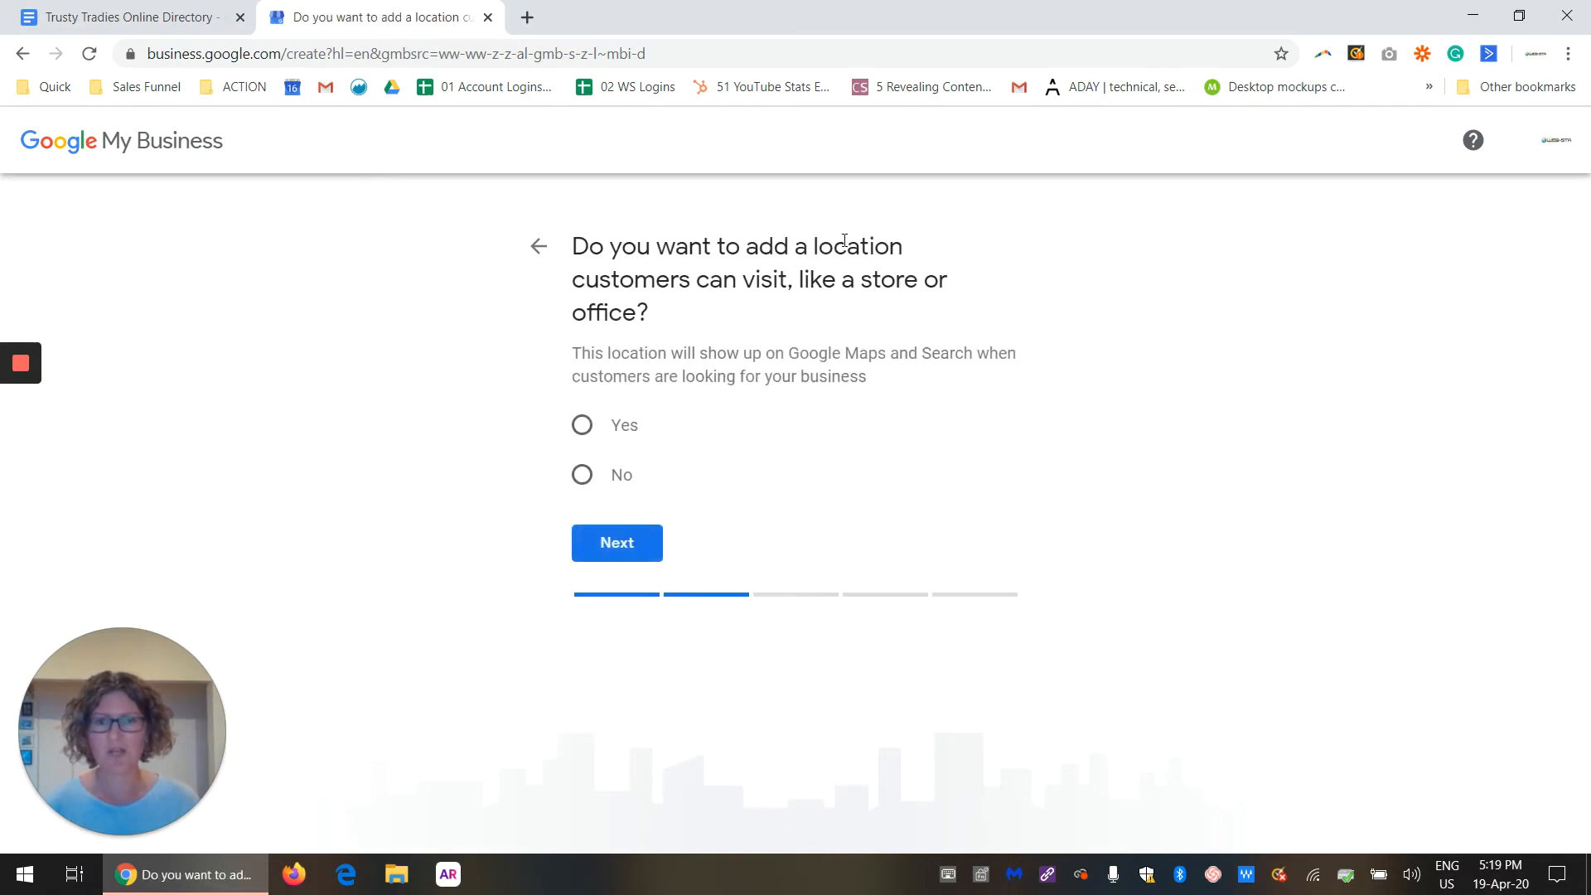
Step: Decline adding a location customers can visit and set Australia as the service area
click(582, 476)
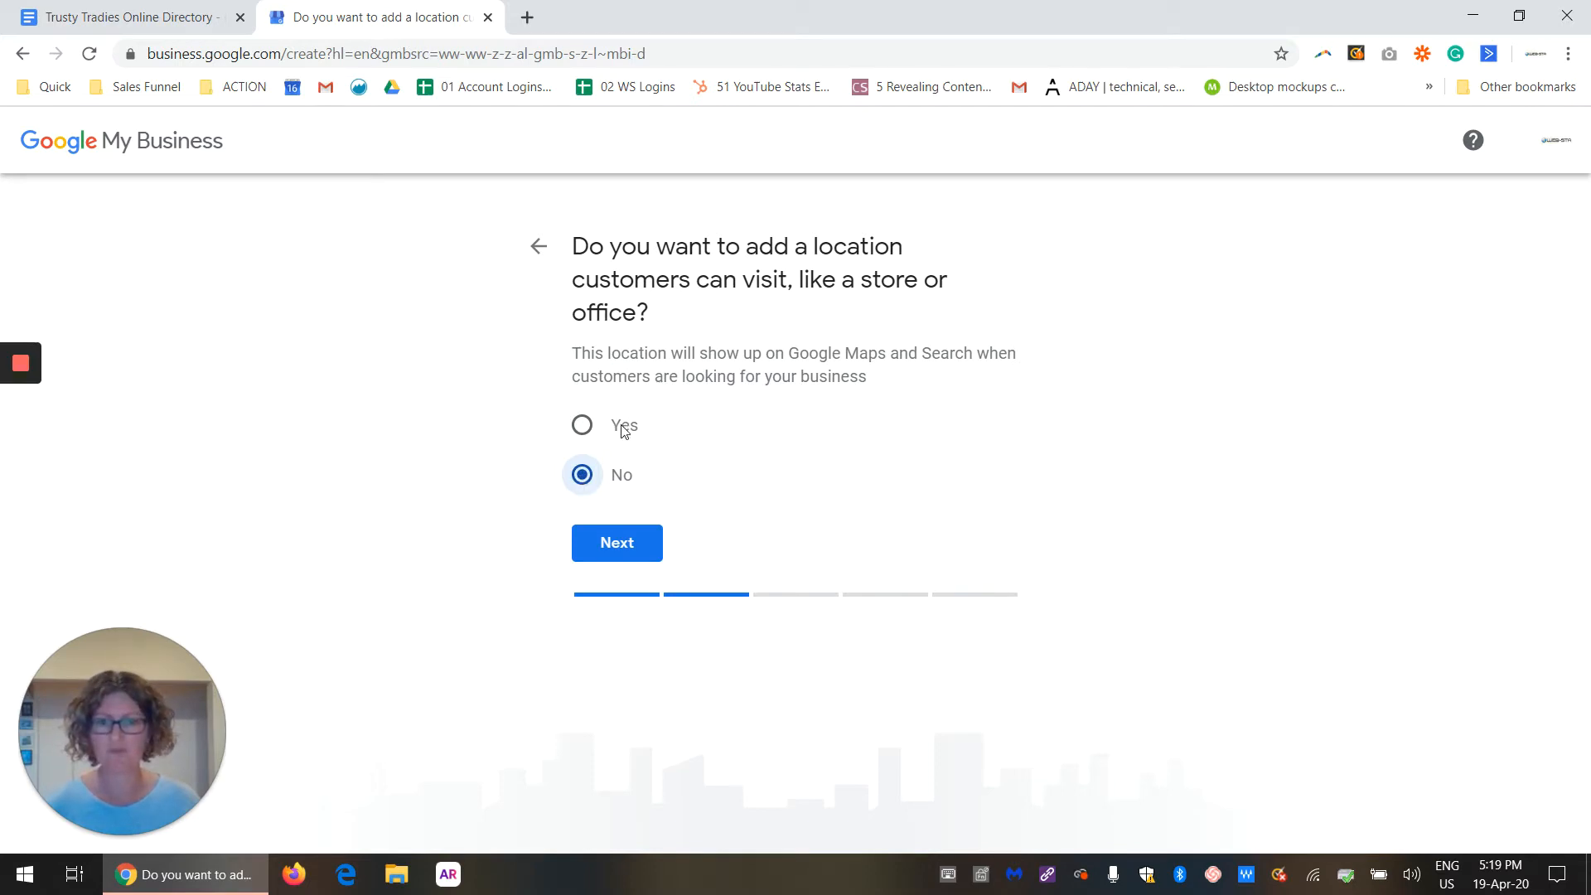
click(626, 551)
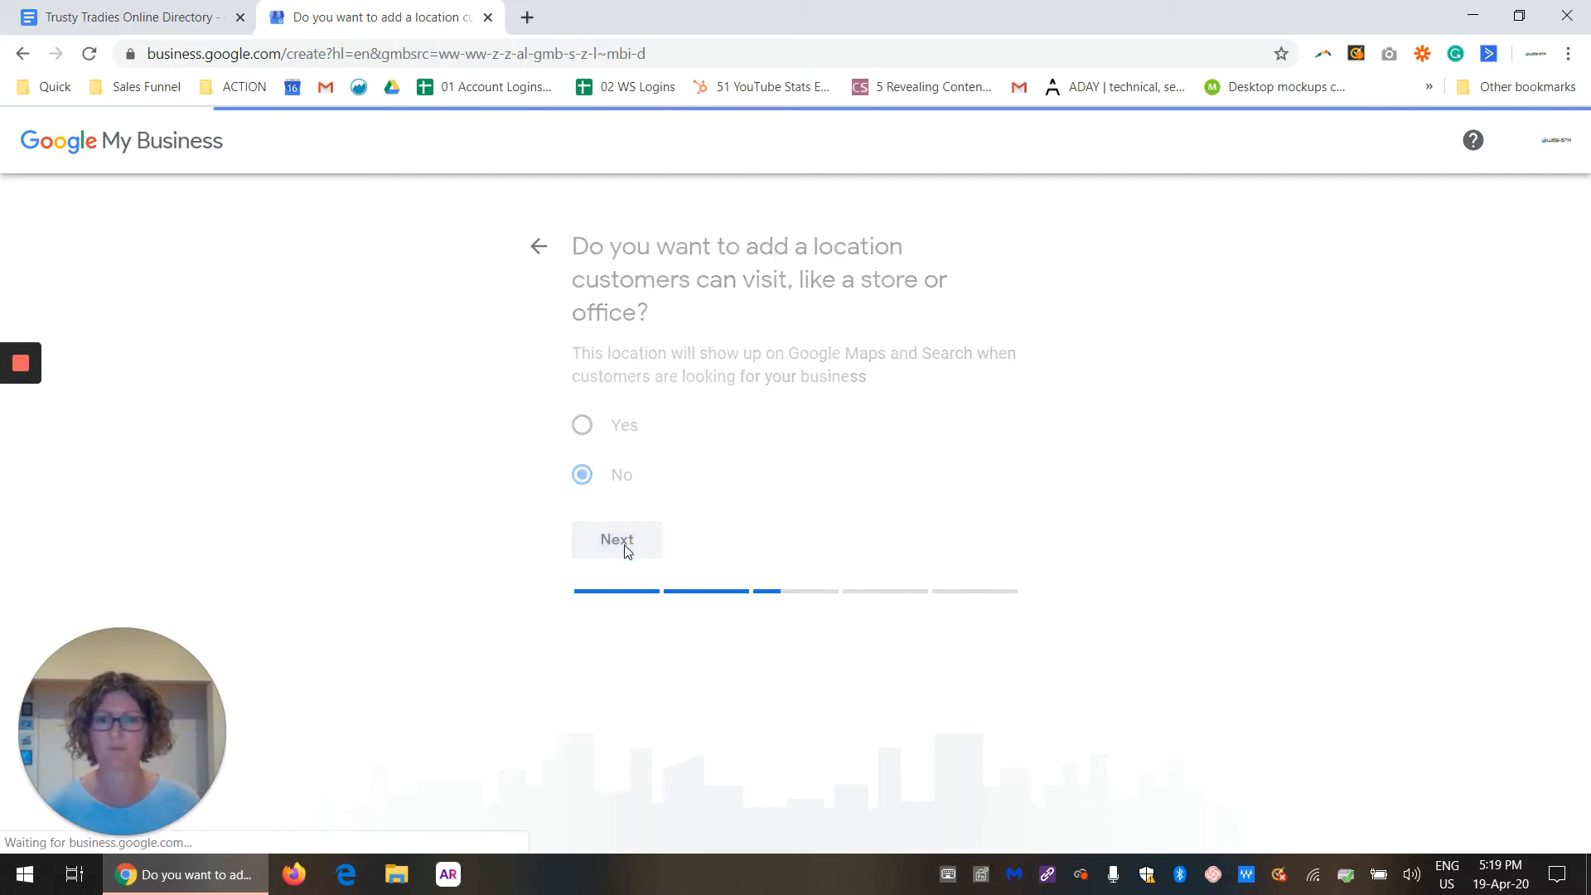
click(675, 435)
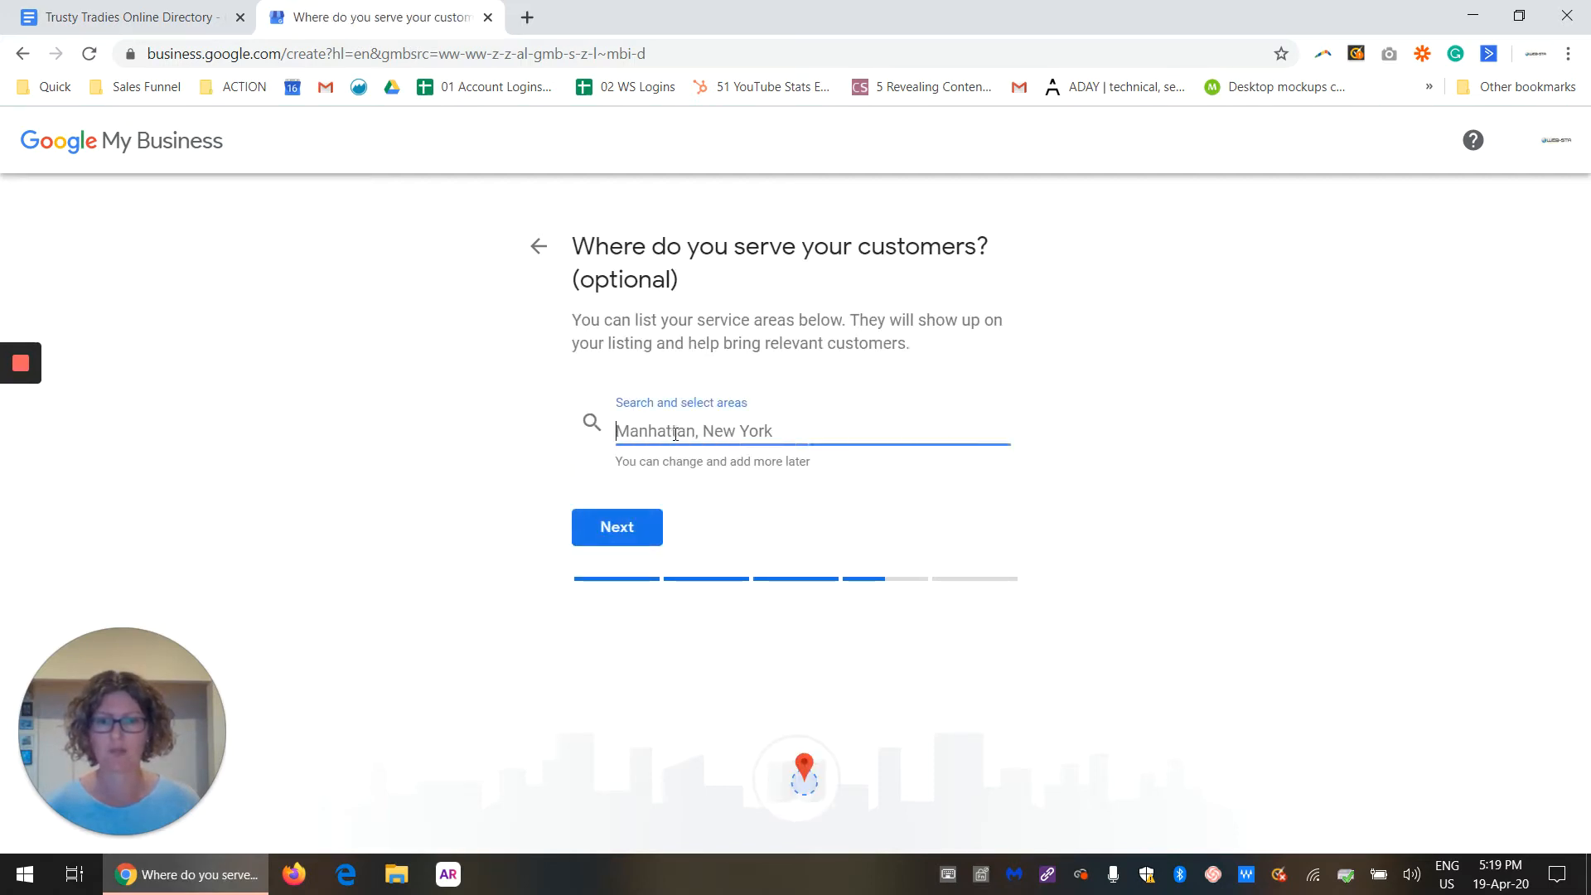
text(Aust)
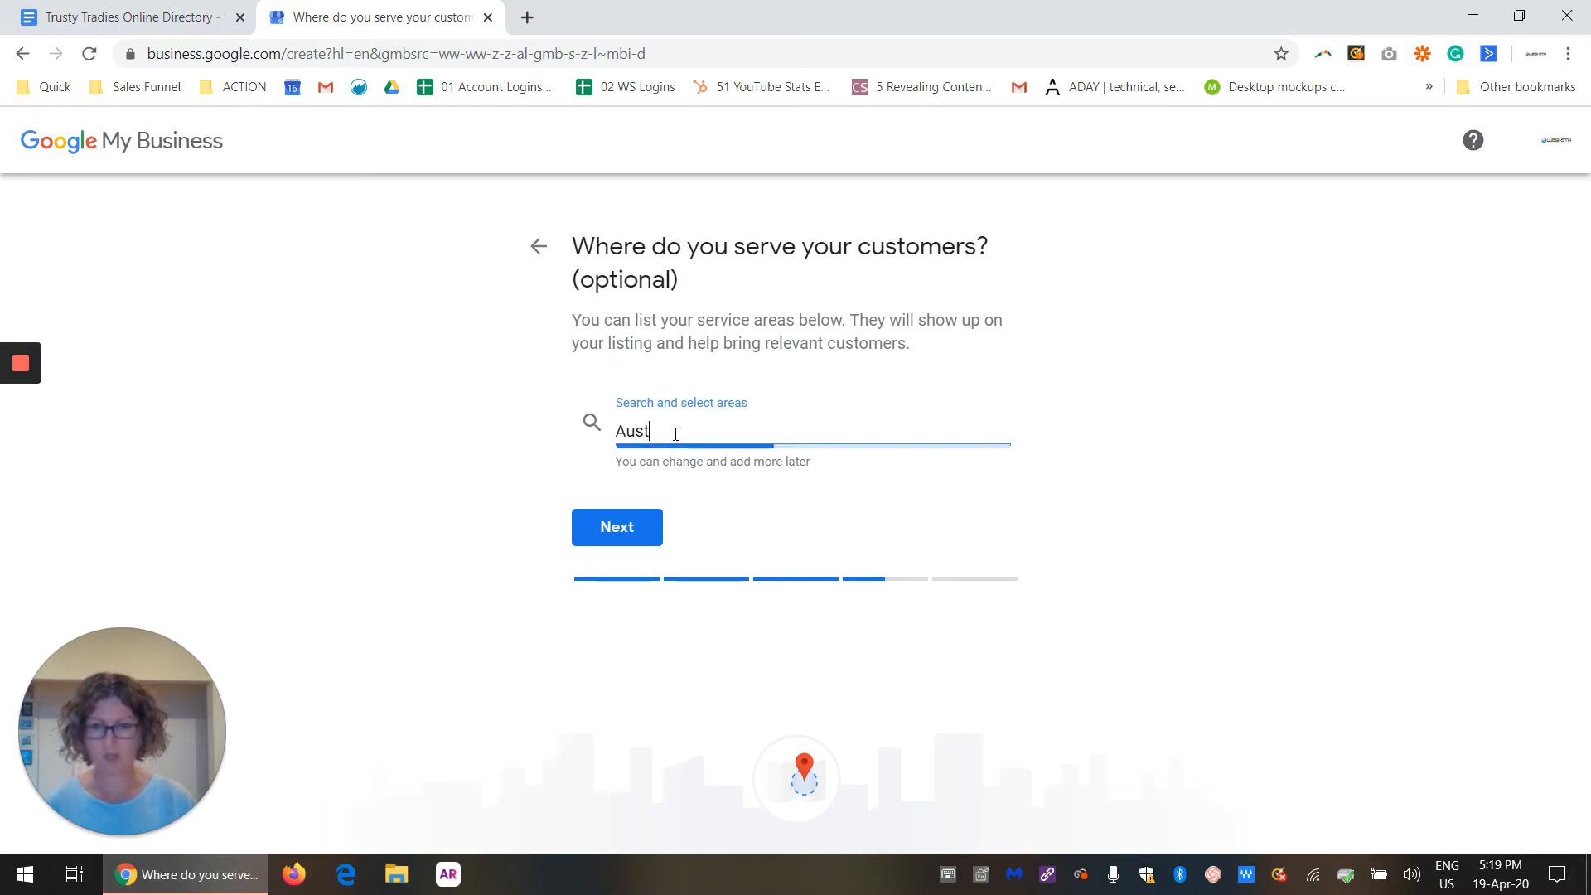
text(ralia)
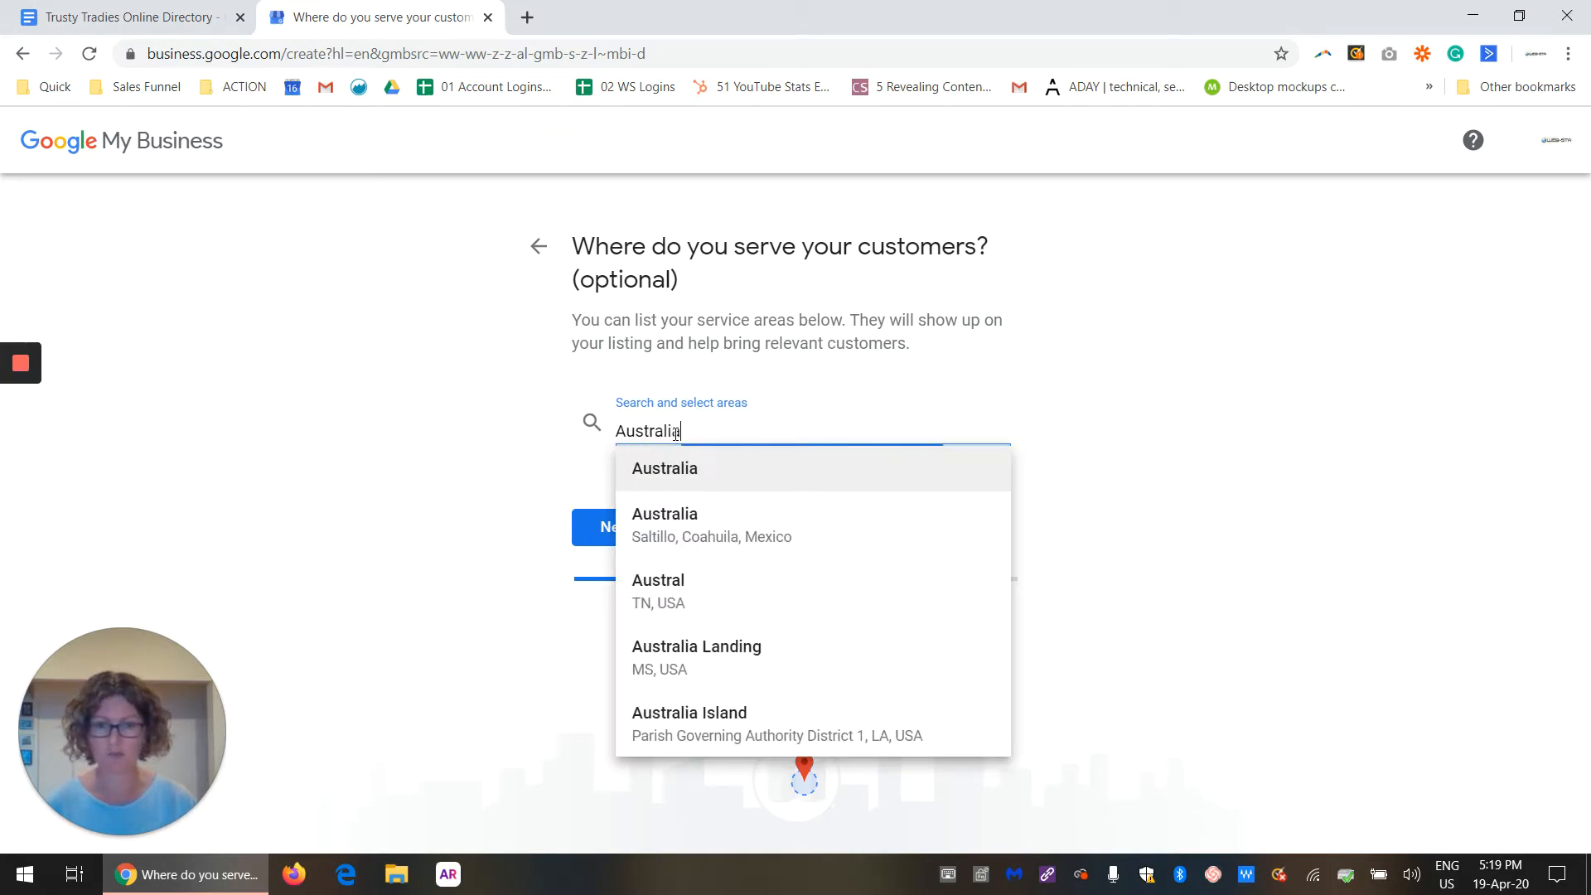
click(691, 470)
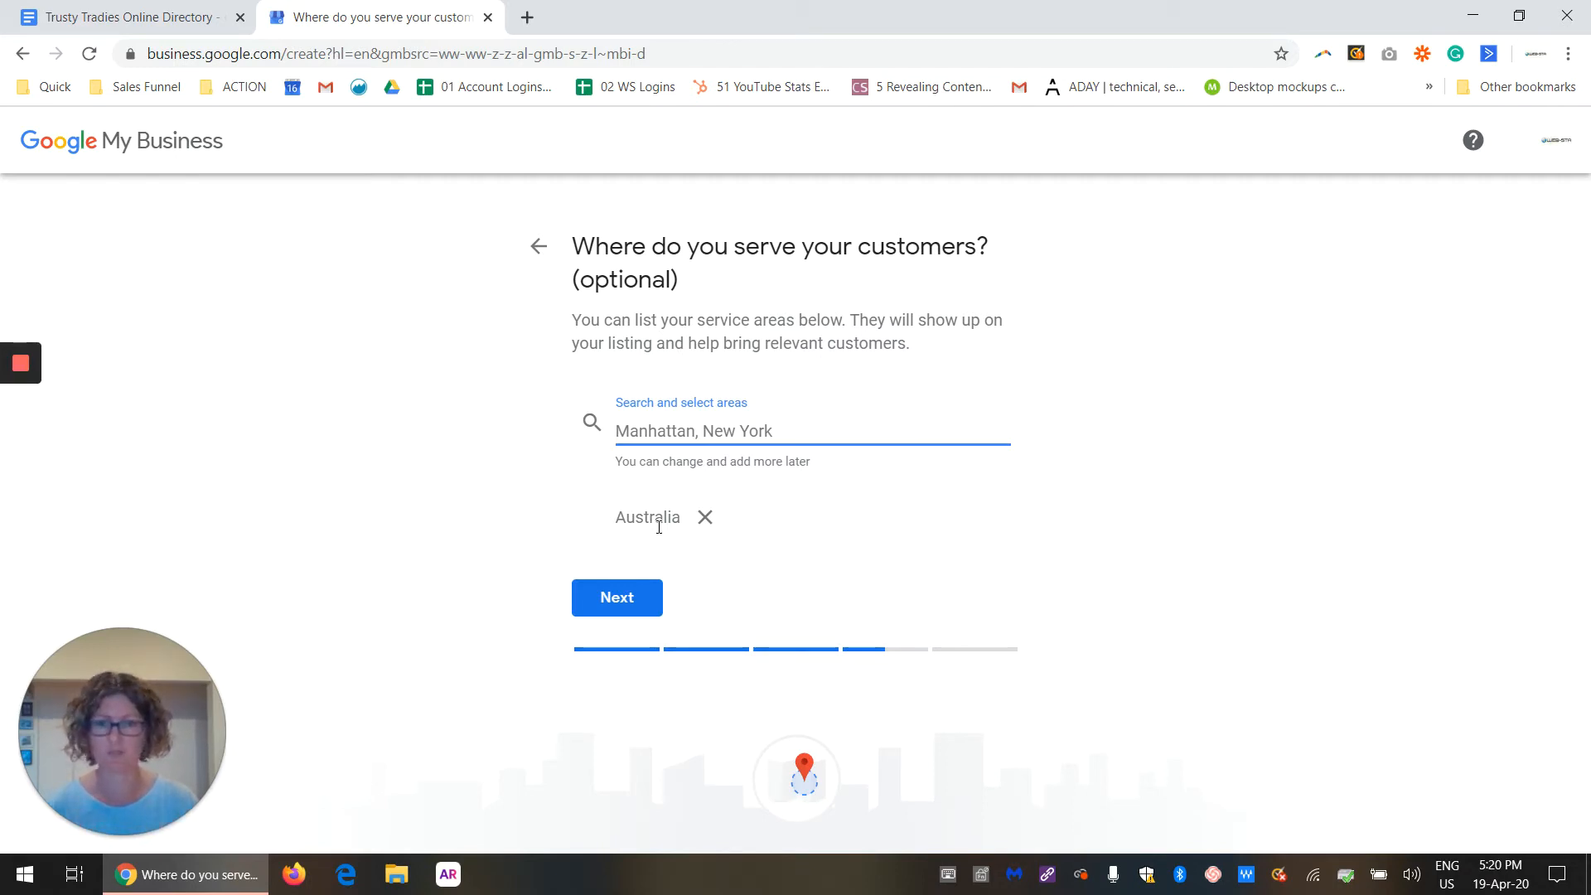
click(595, 613)
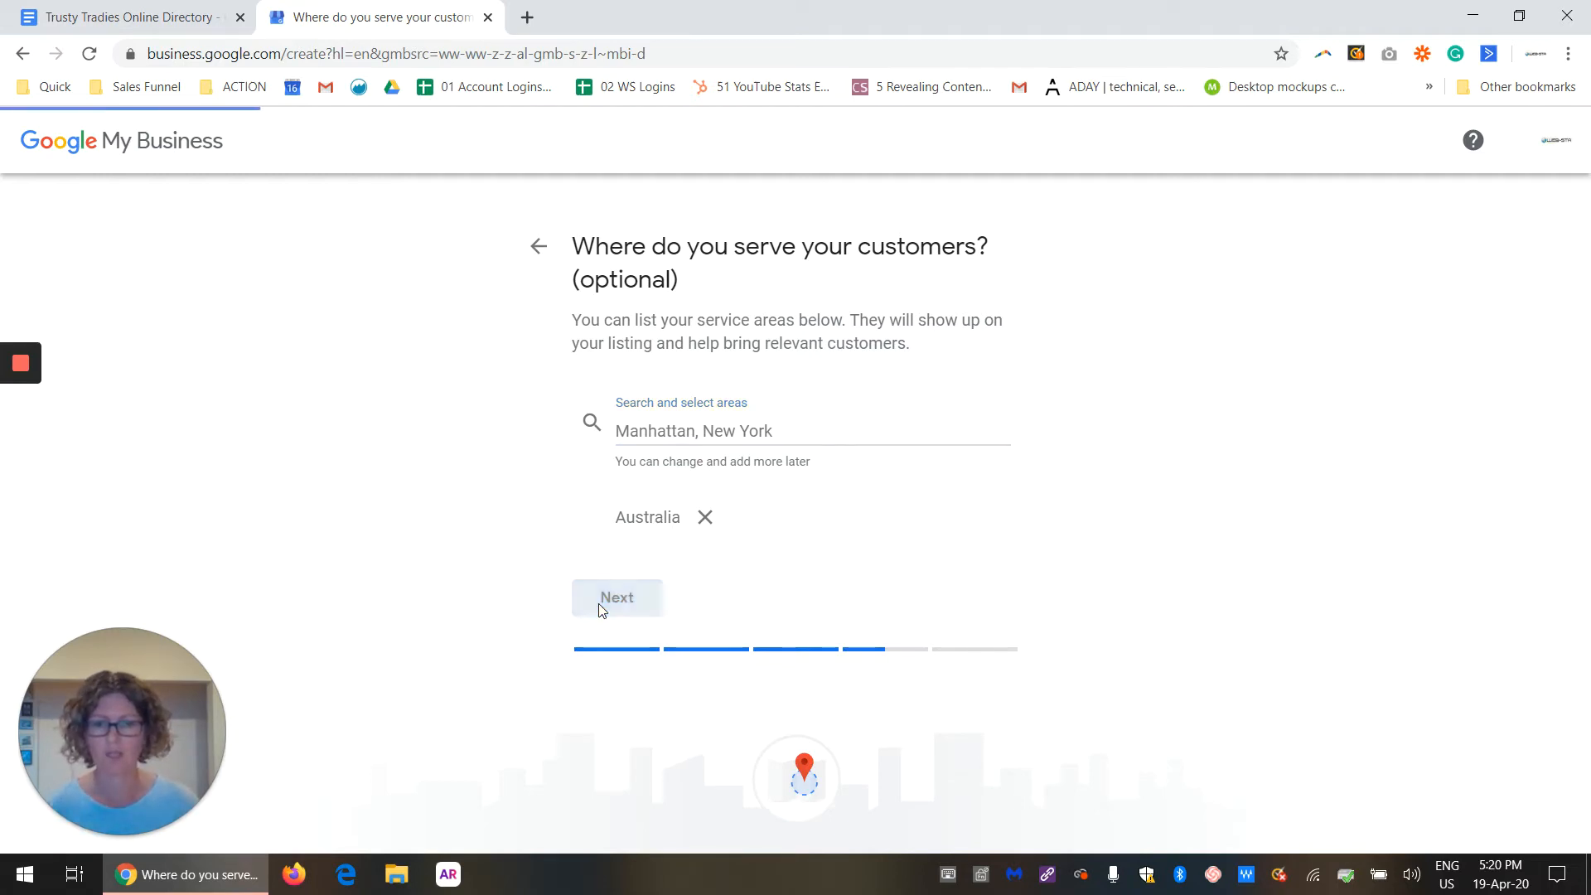
Step: Enter the business's contact phone number, correcting its wrong digits
click(701, 419)
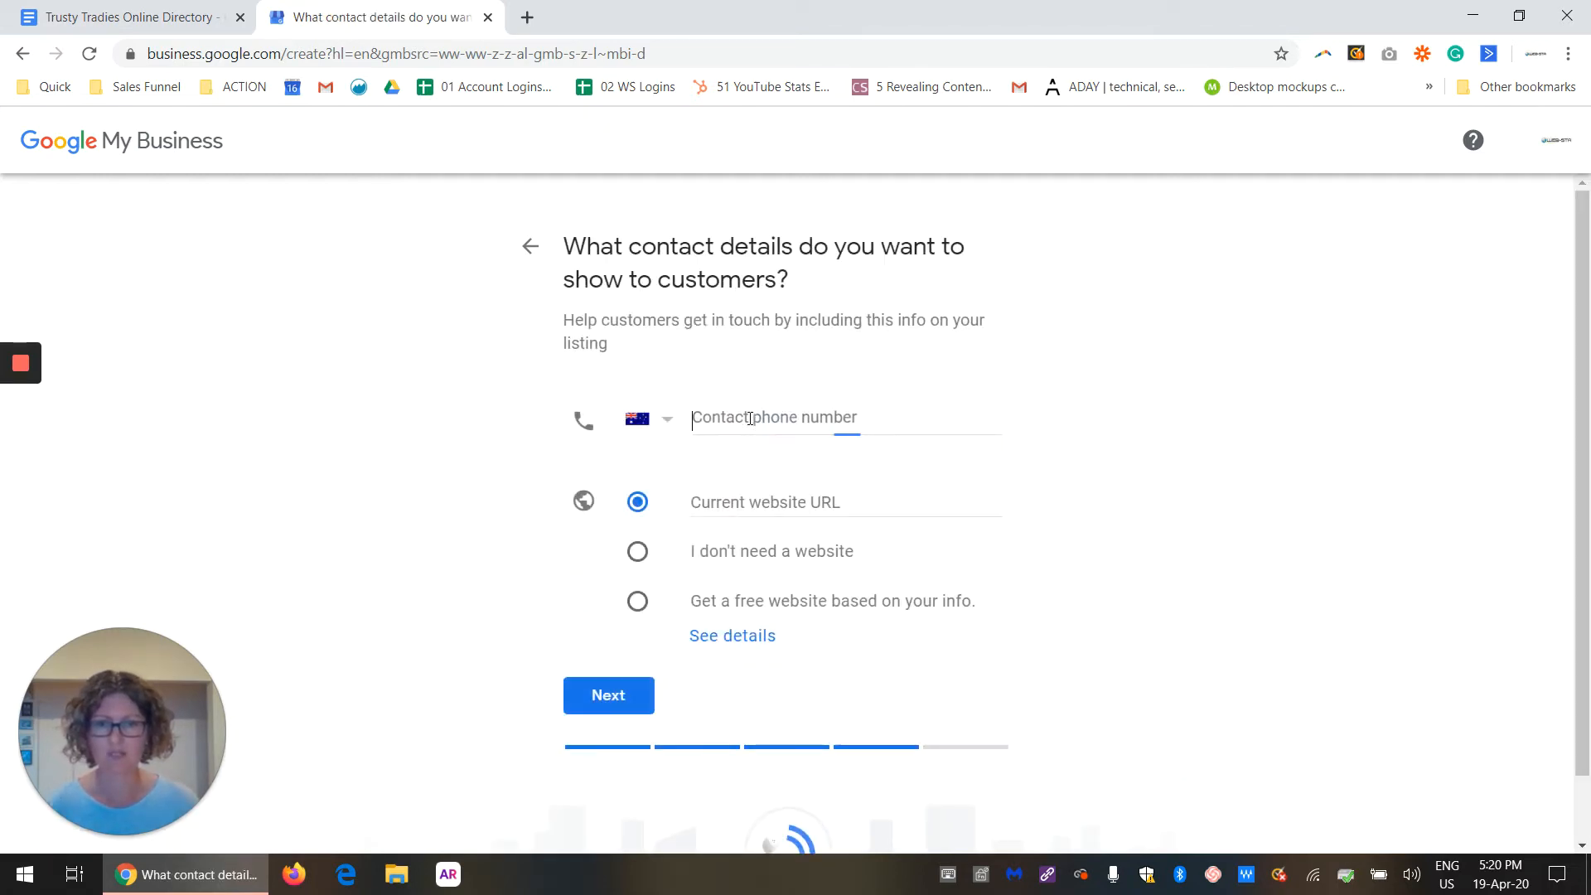
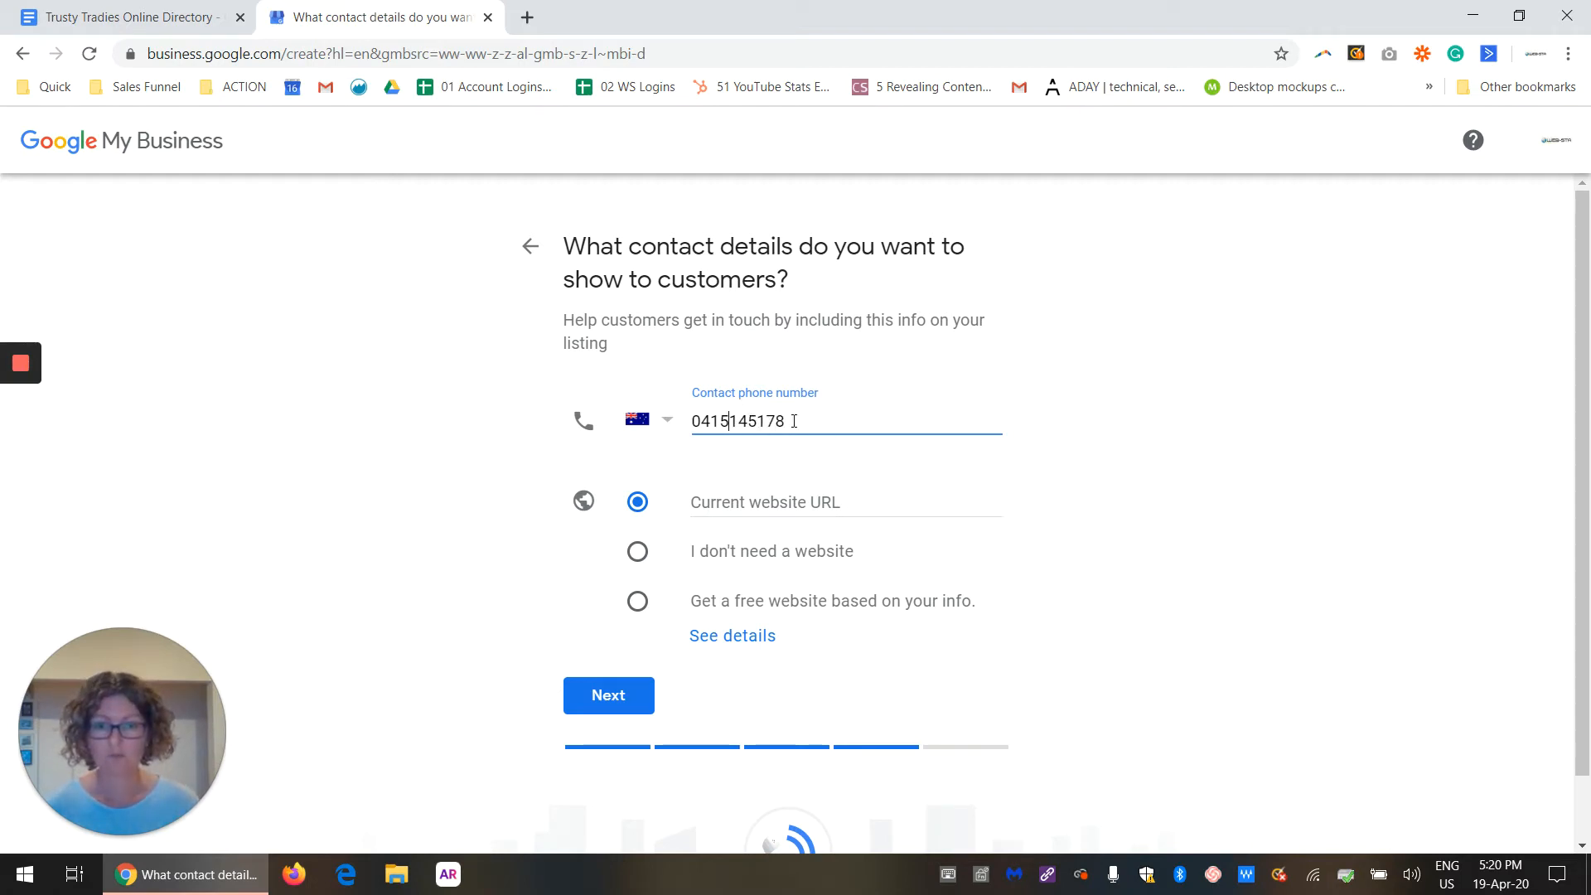
click(756, 421)
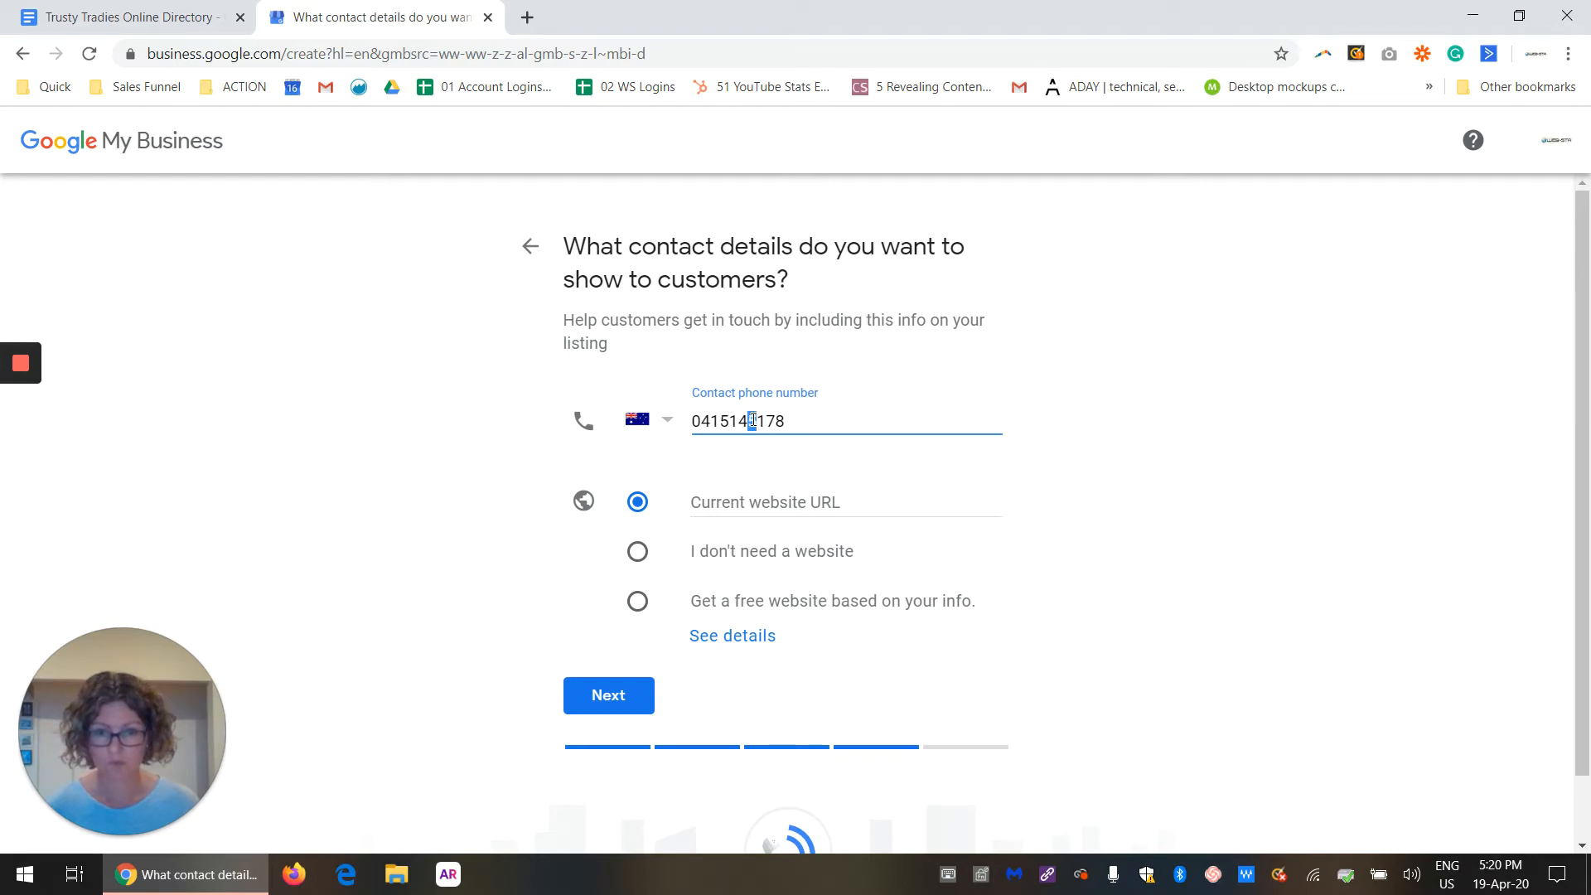
key(BackSpace)
text(2)
click(808, 502)
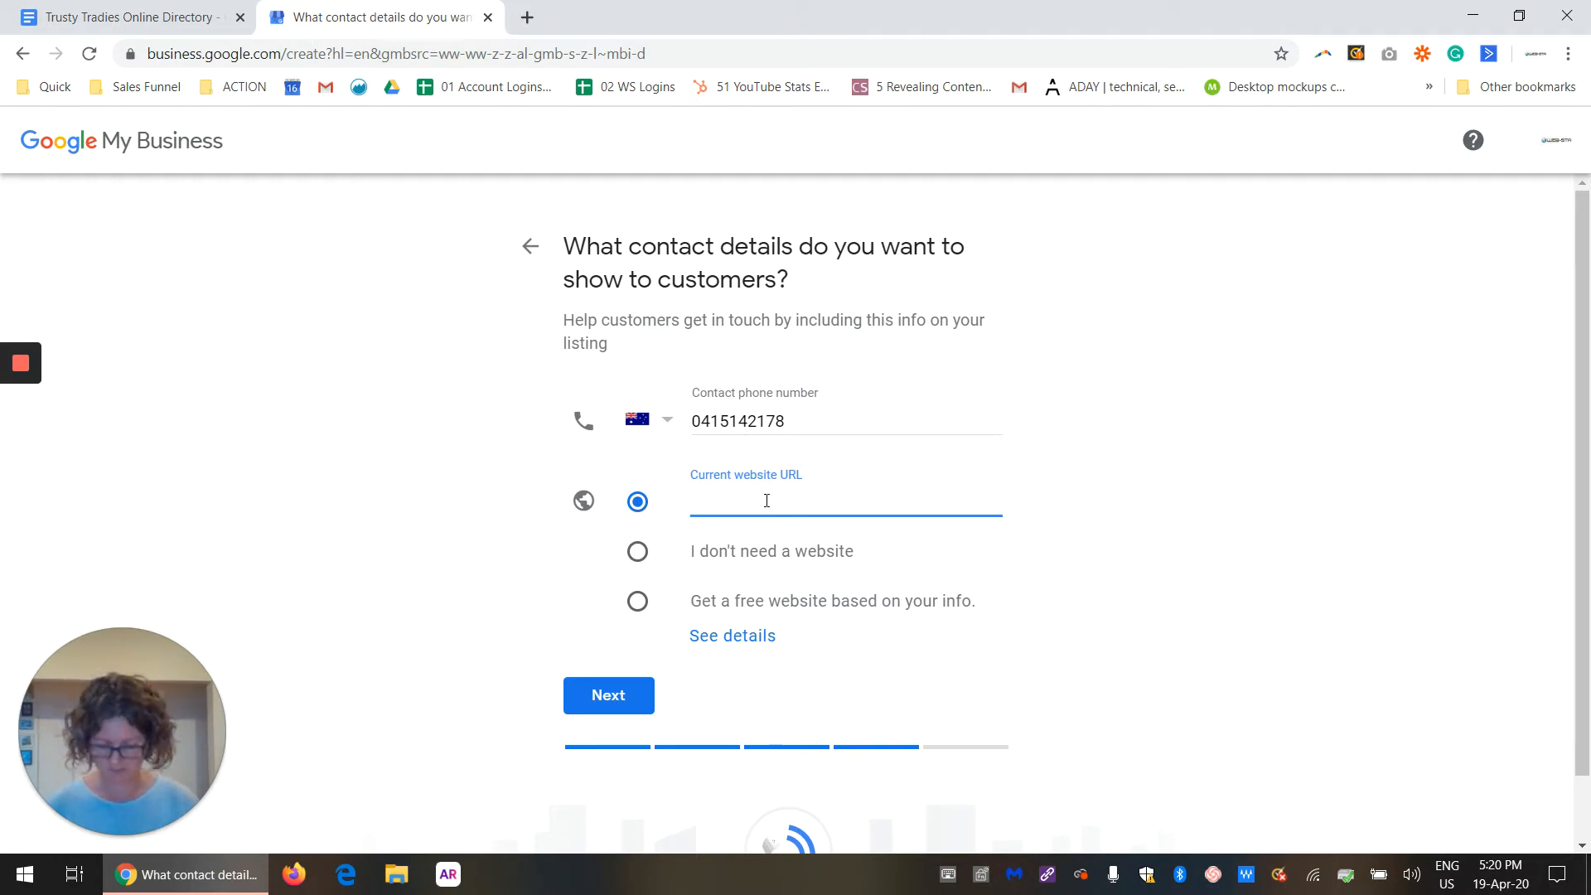
text(hpt)
key(BackSpace)
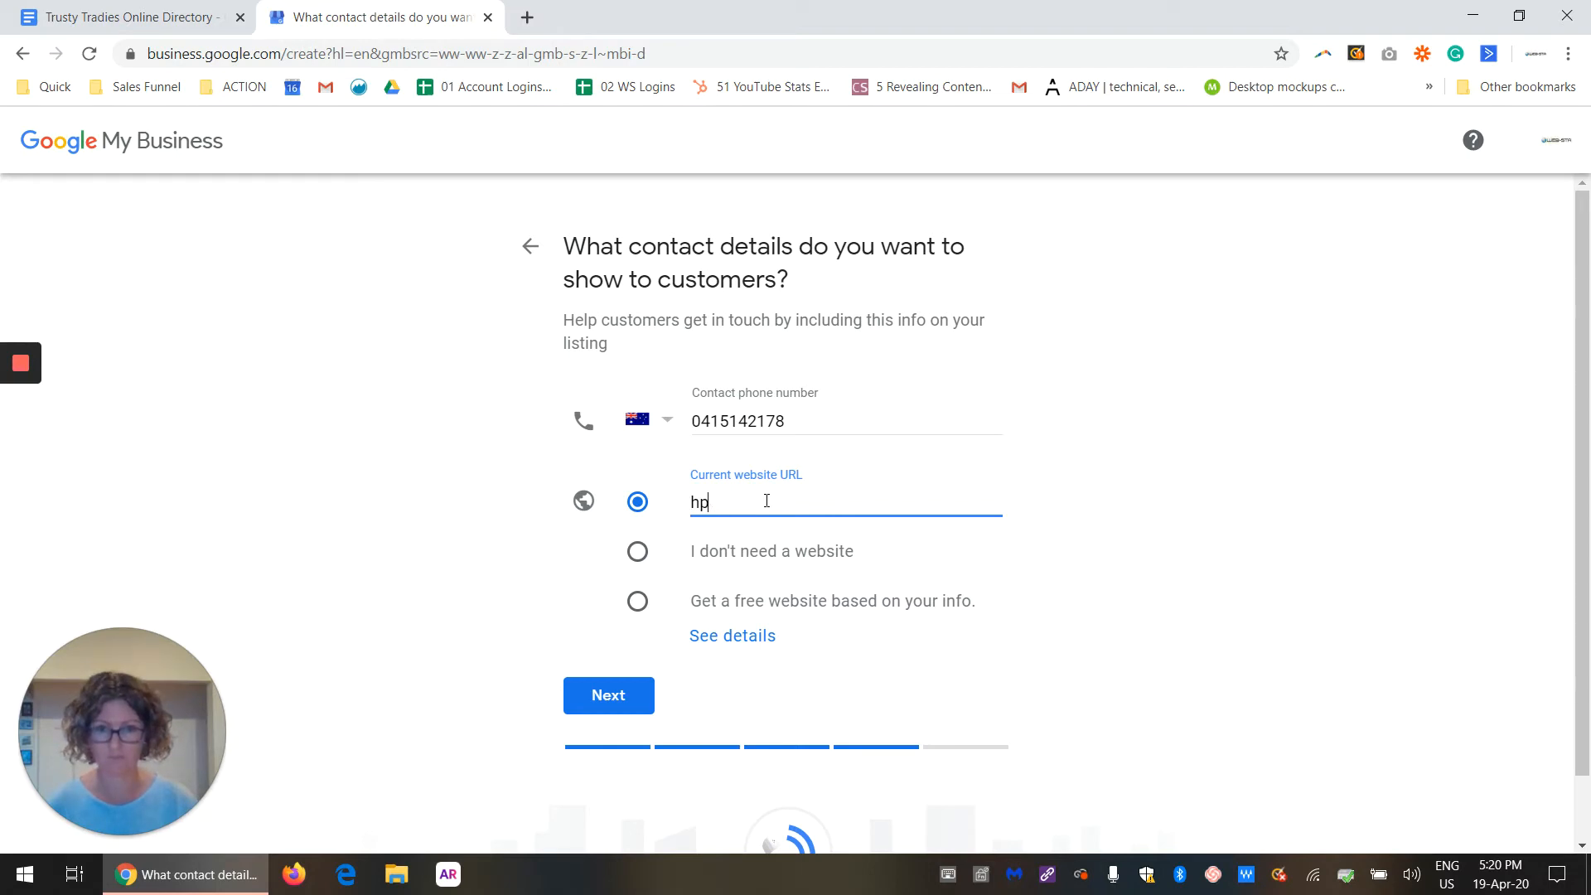
text(tt)
key(BackSpace)
key(BackSpace)
key(BackSpace)
text(ttps://www)
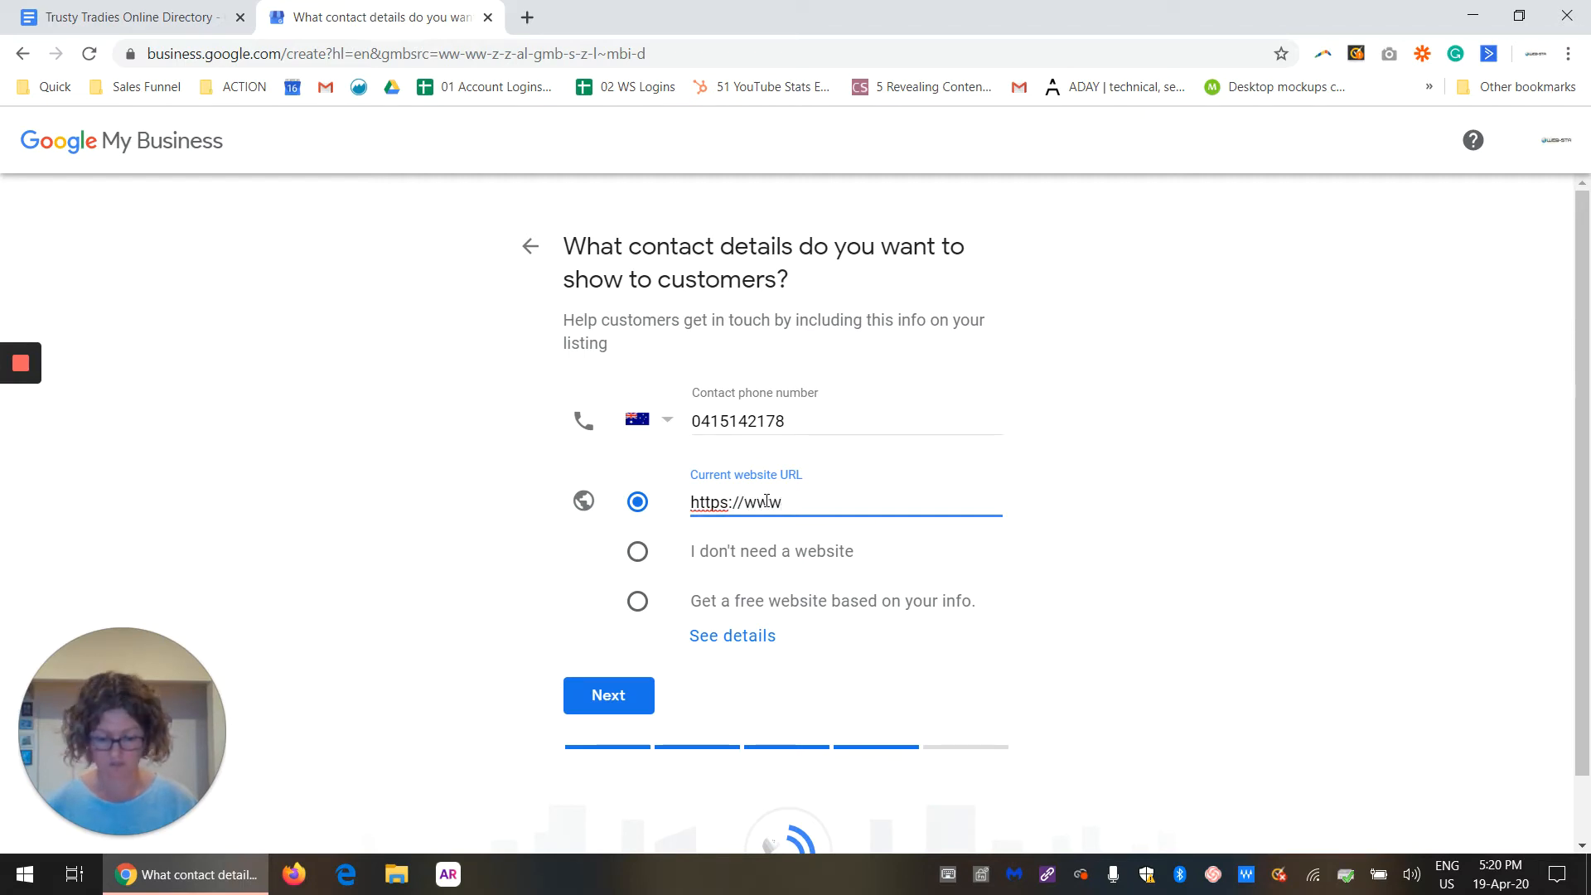
text(.trust)
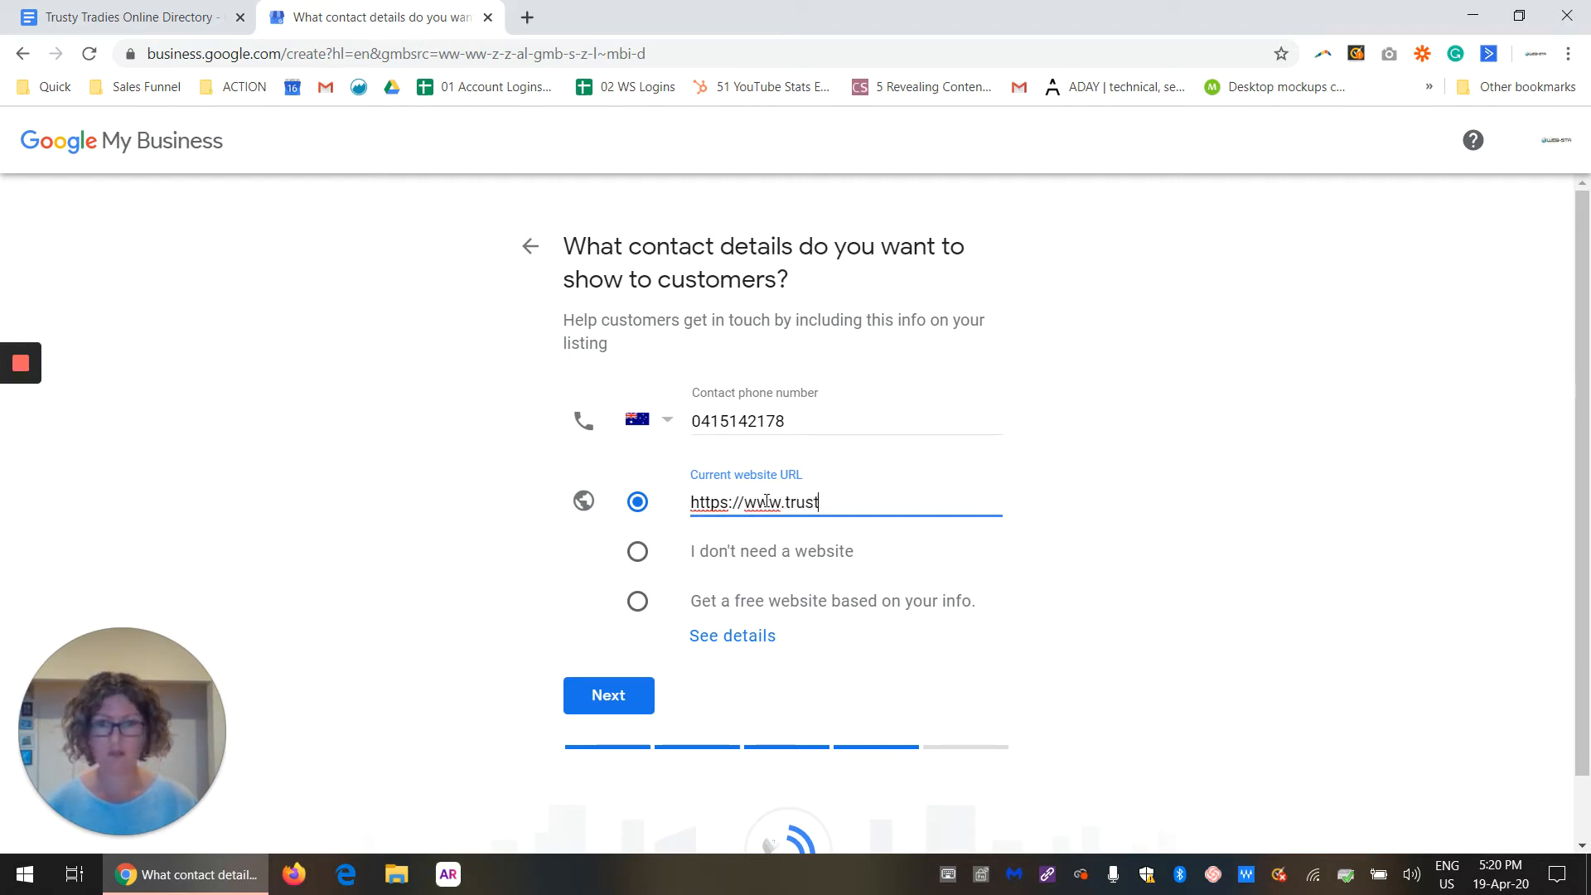
text(ytradies.com.au)
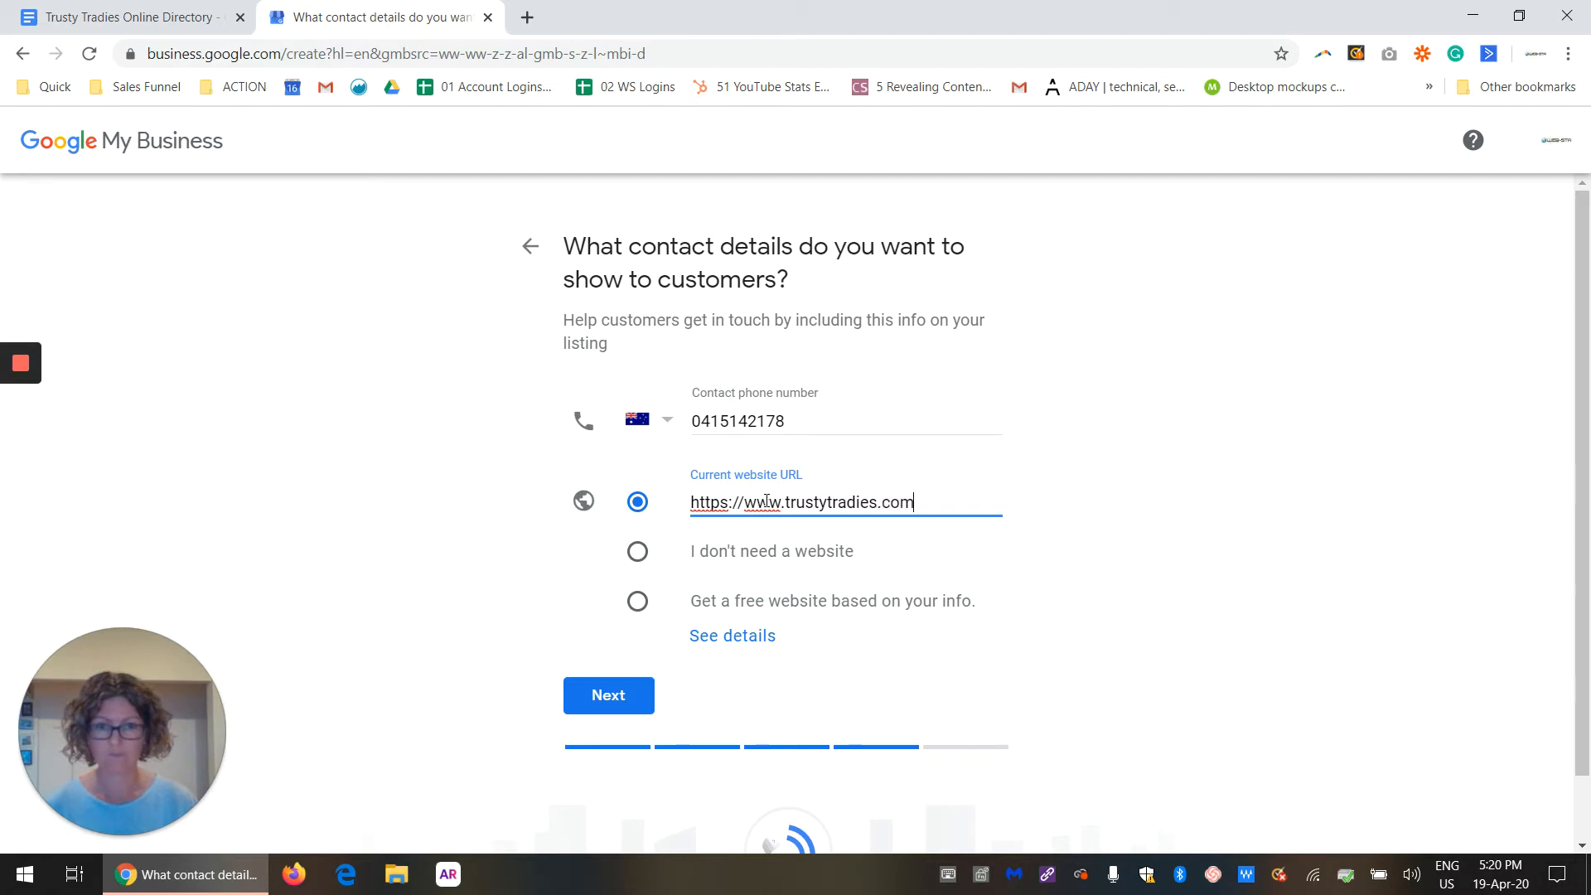
click(649, 693)
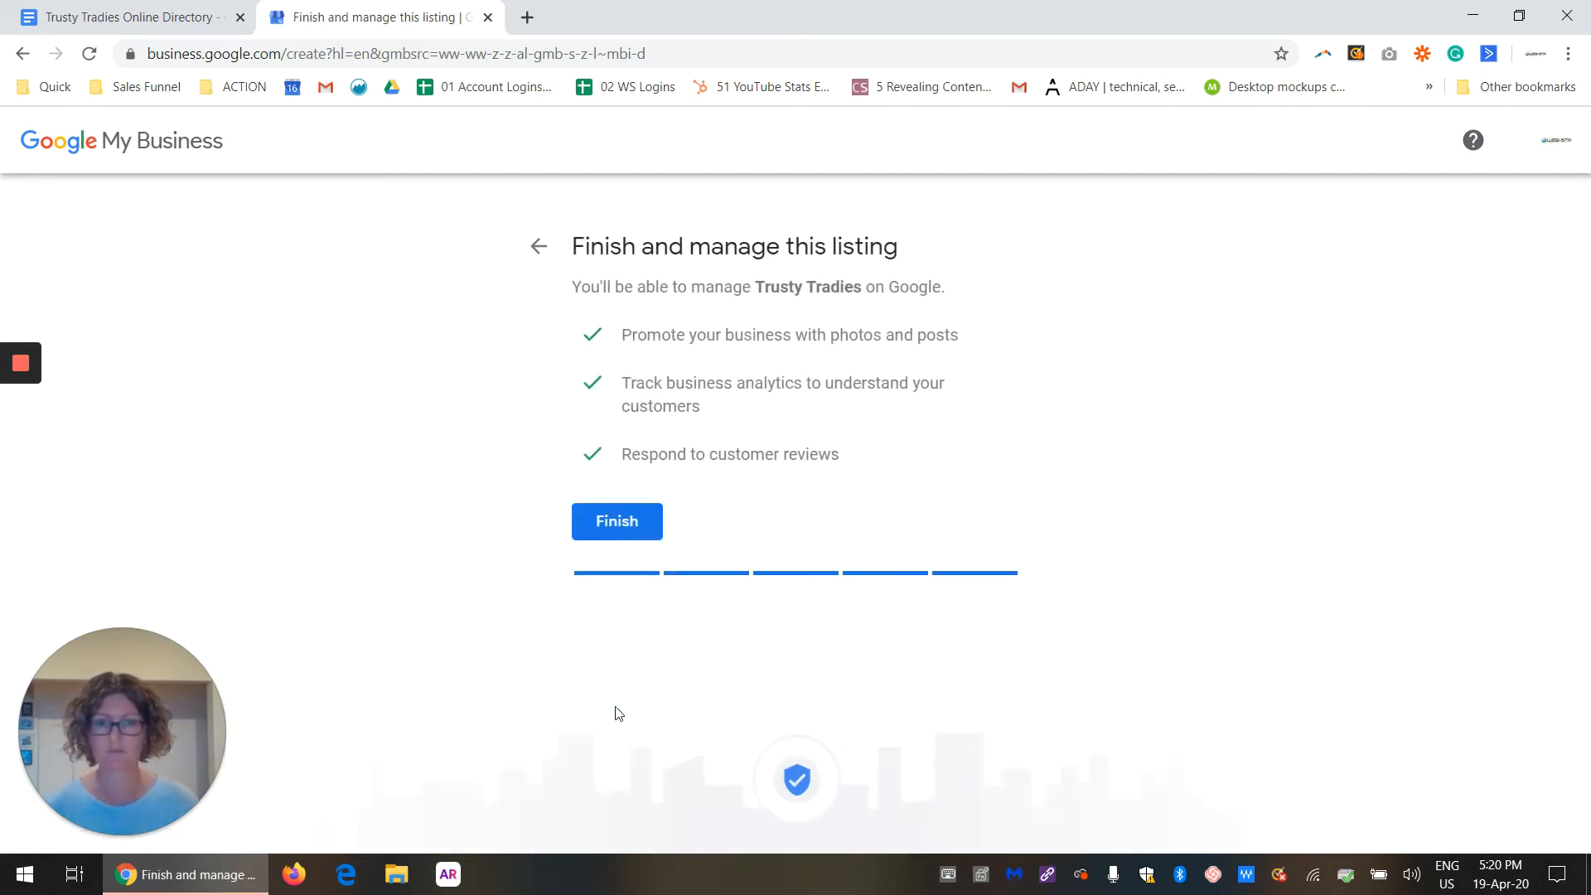
click(628, 522)
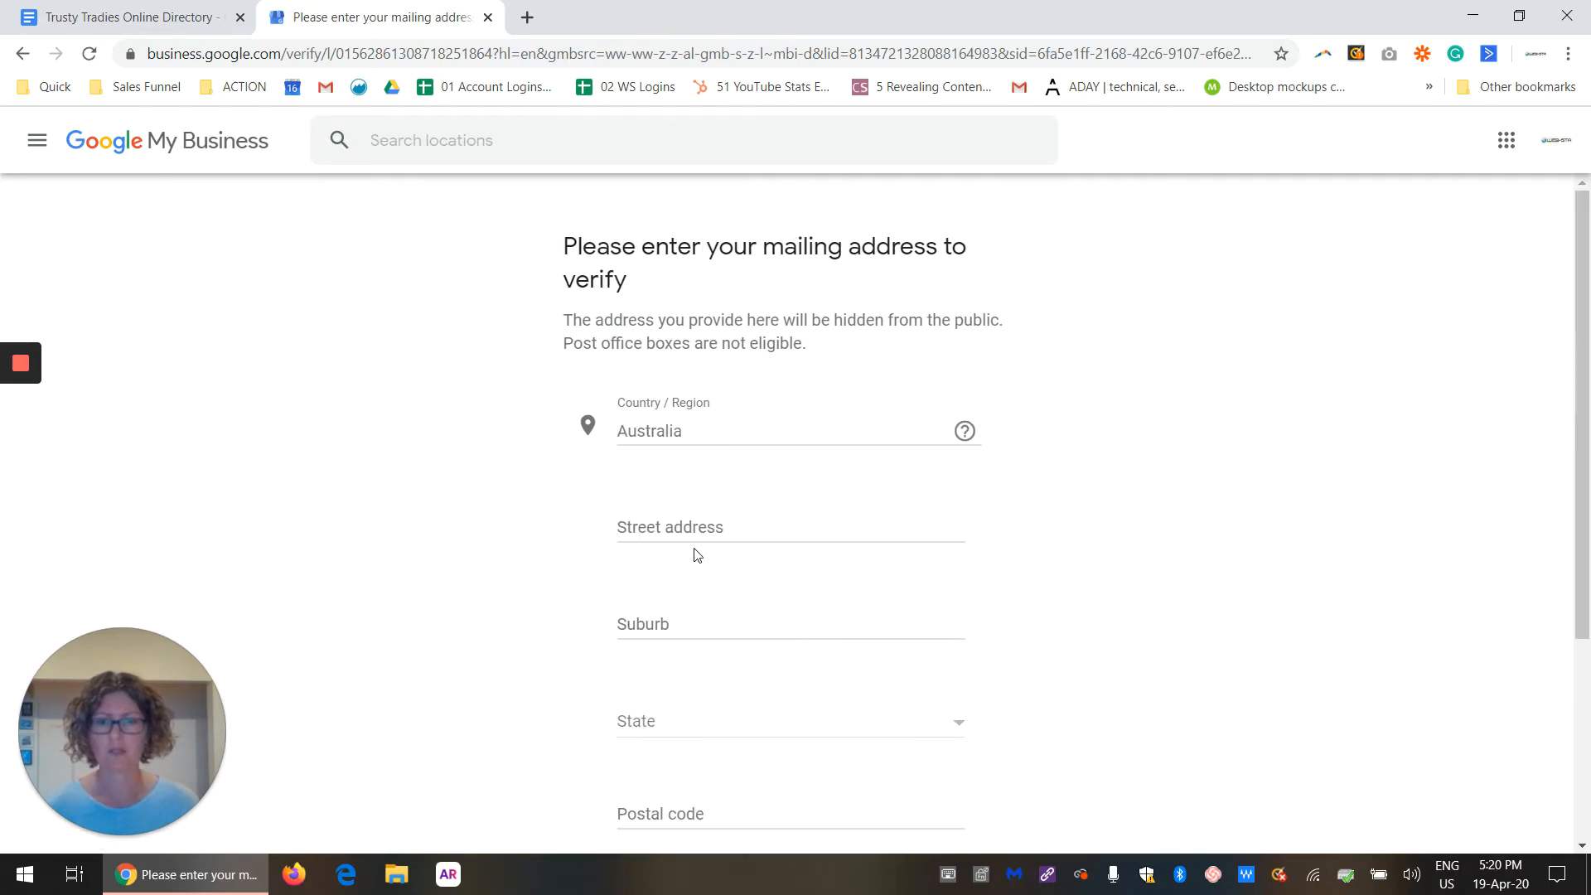
Step: Provide the business's street mailing address for verification
click(697, 525)
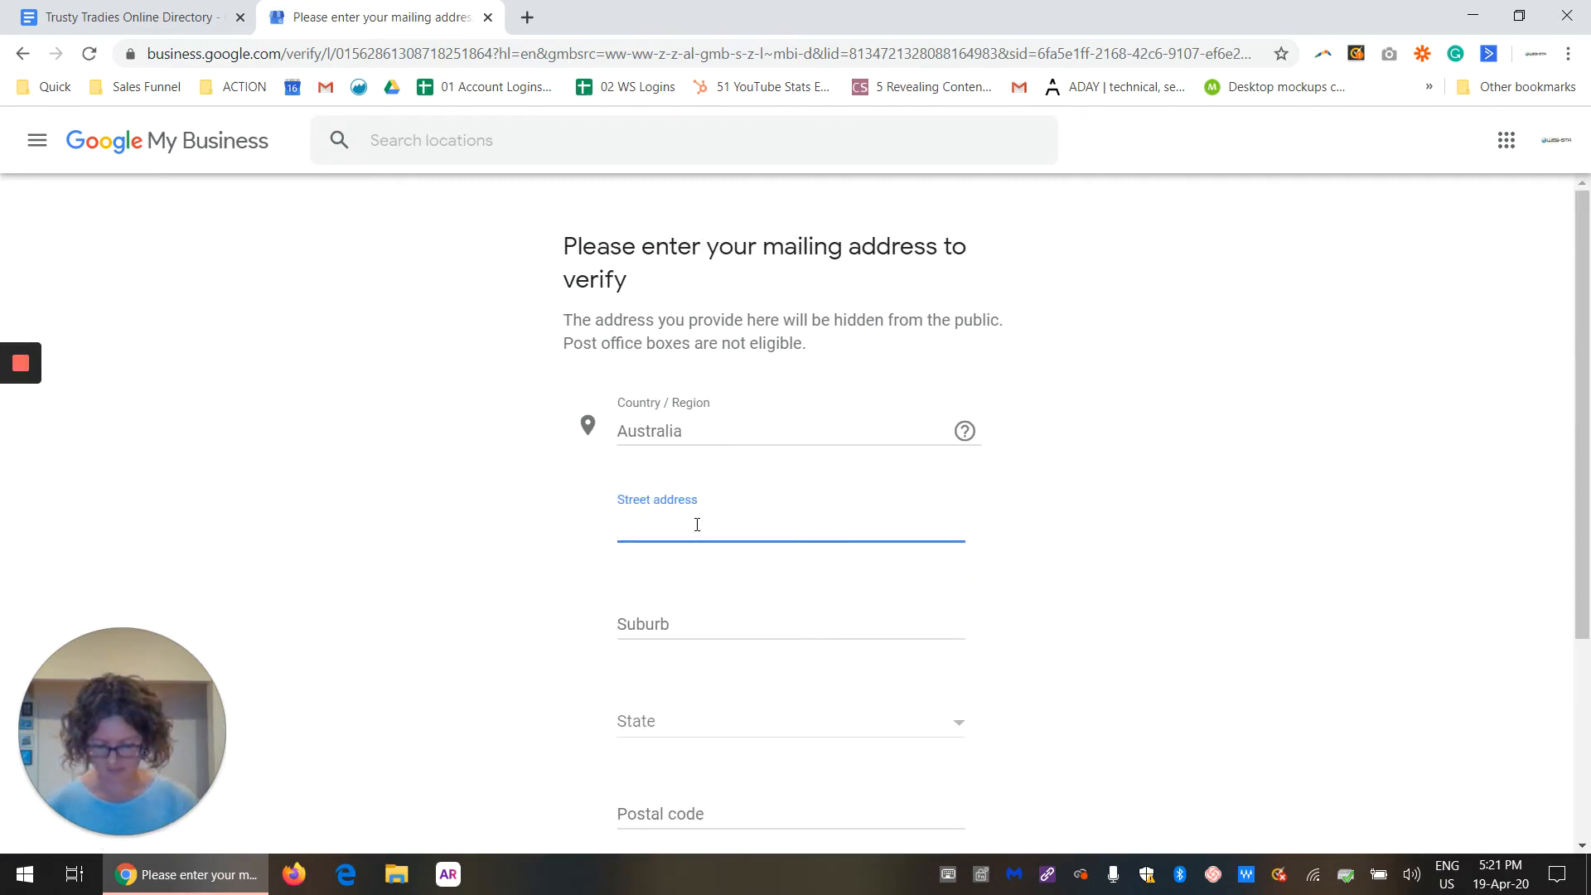
mouse_move(2, 367)
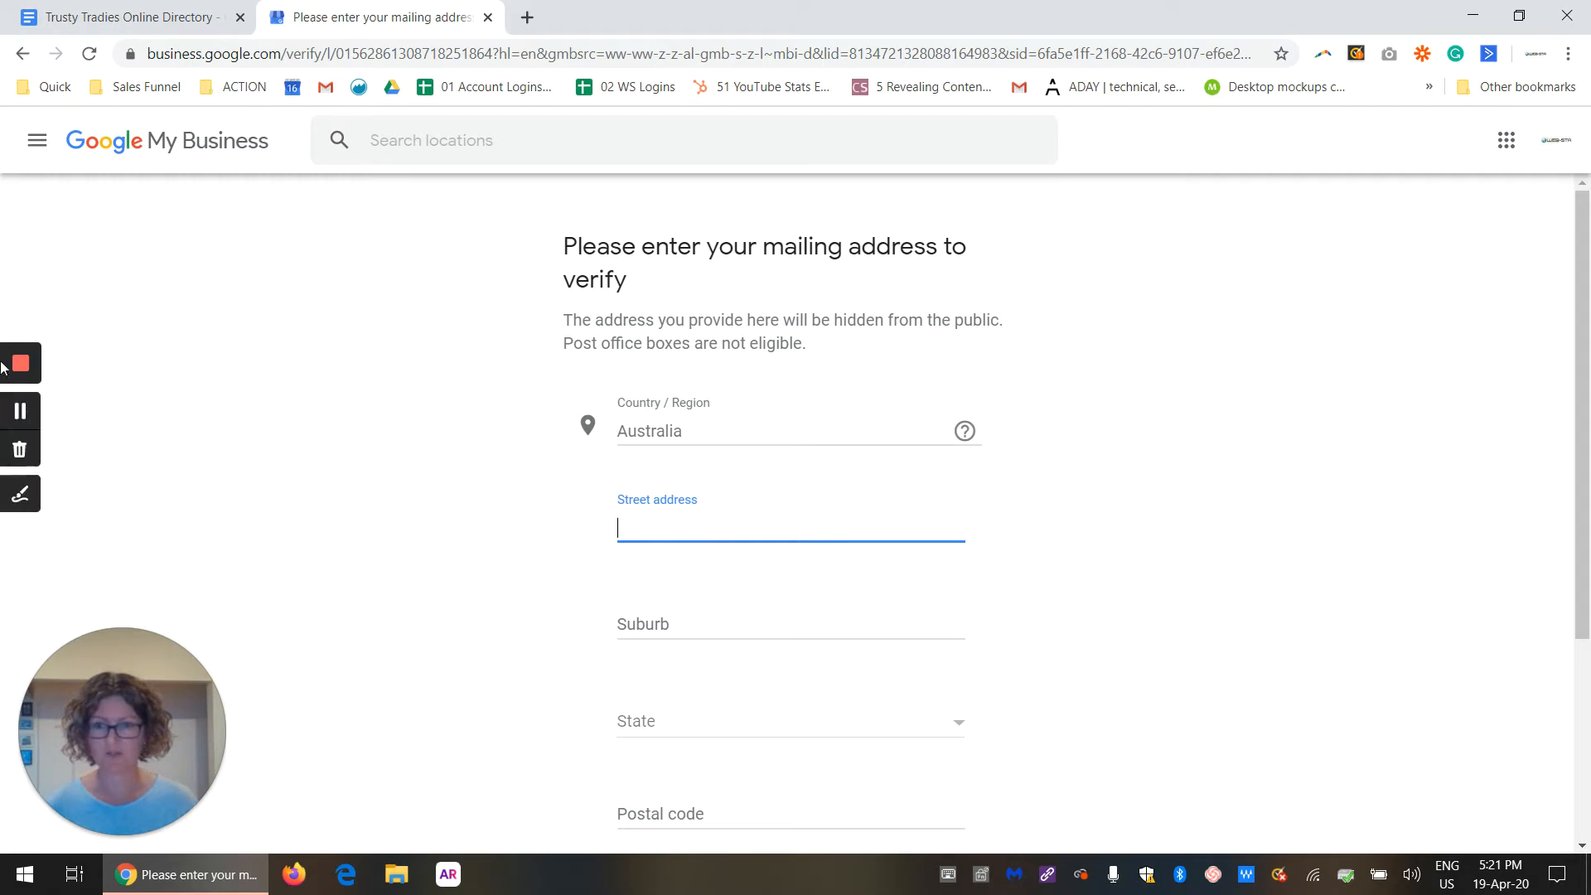
click(18, 412)
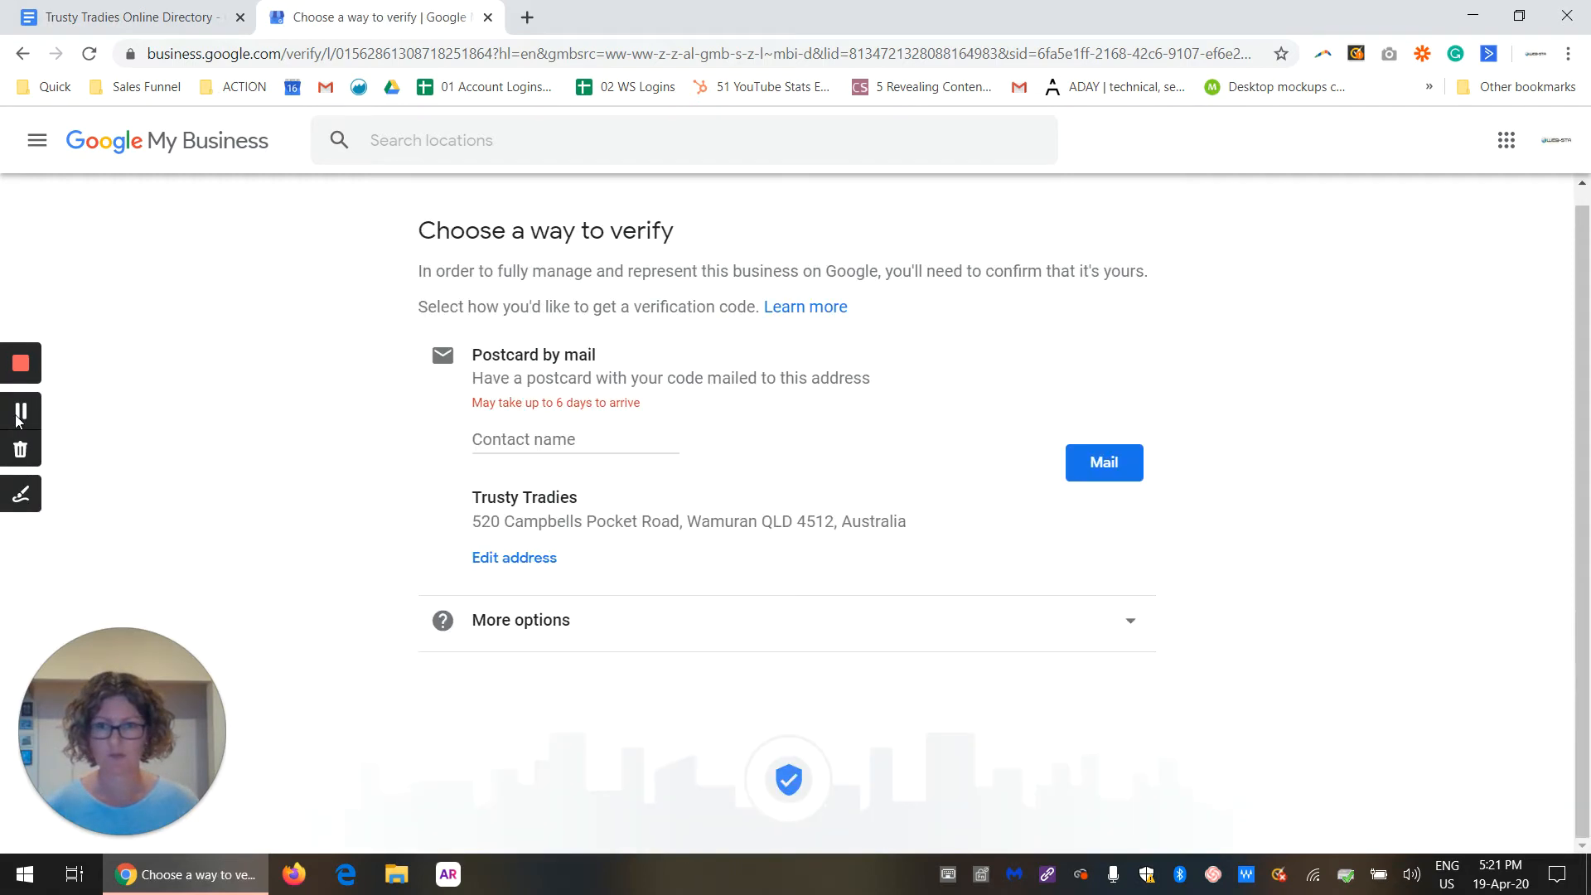
Step: Enter the contact's full name for the verification postcard, replacing the mistyped first attempt
click(602, 441)
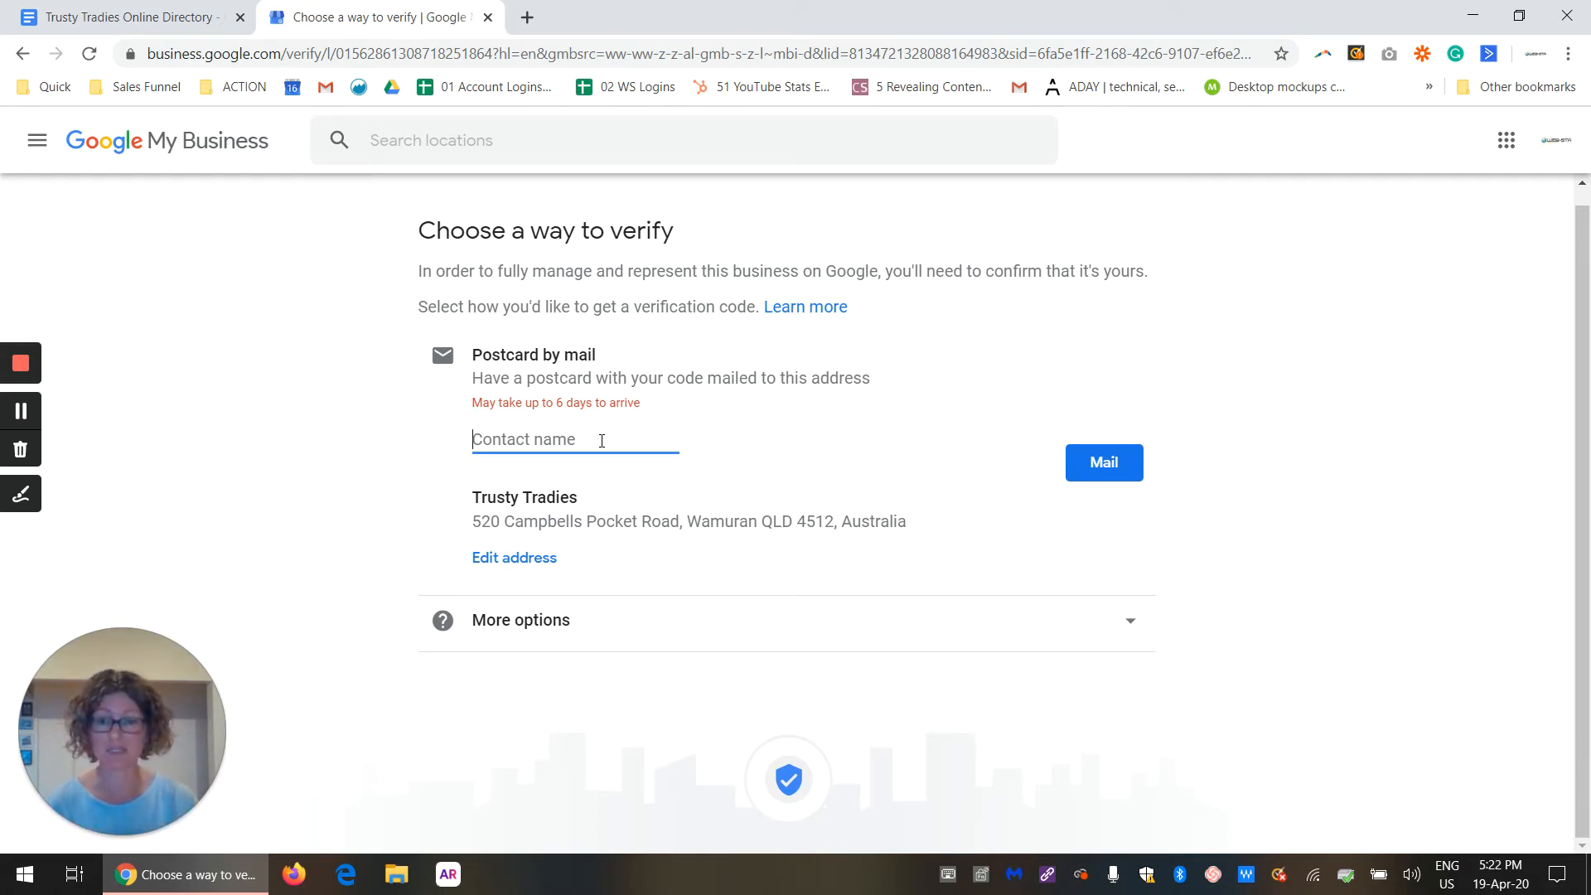
text(Larel)
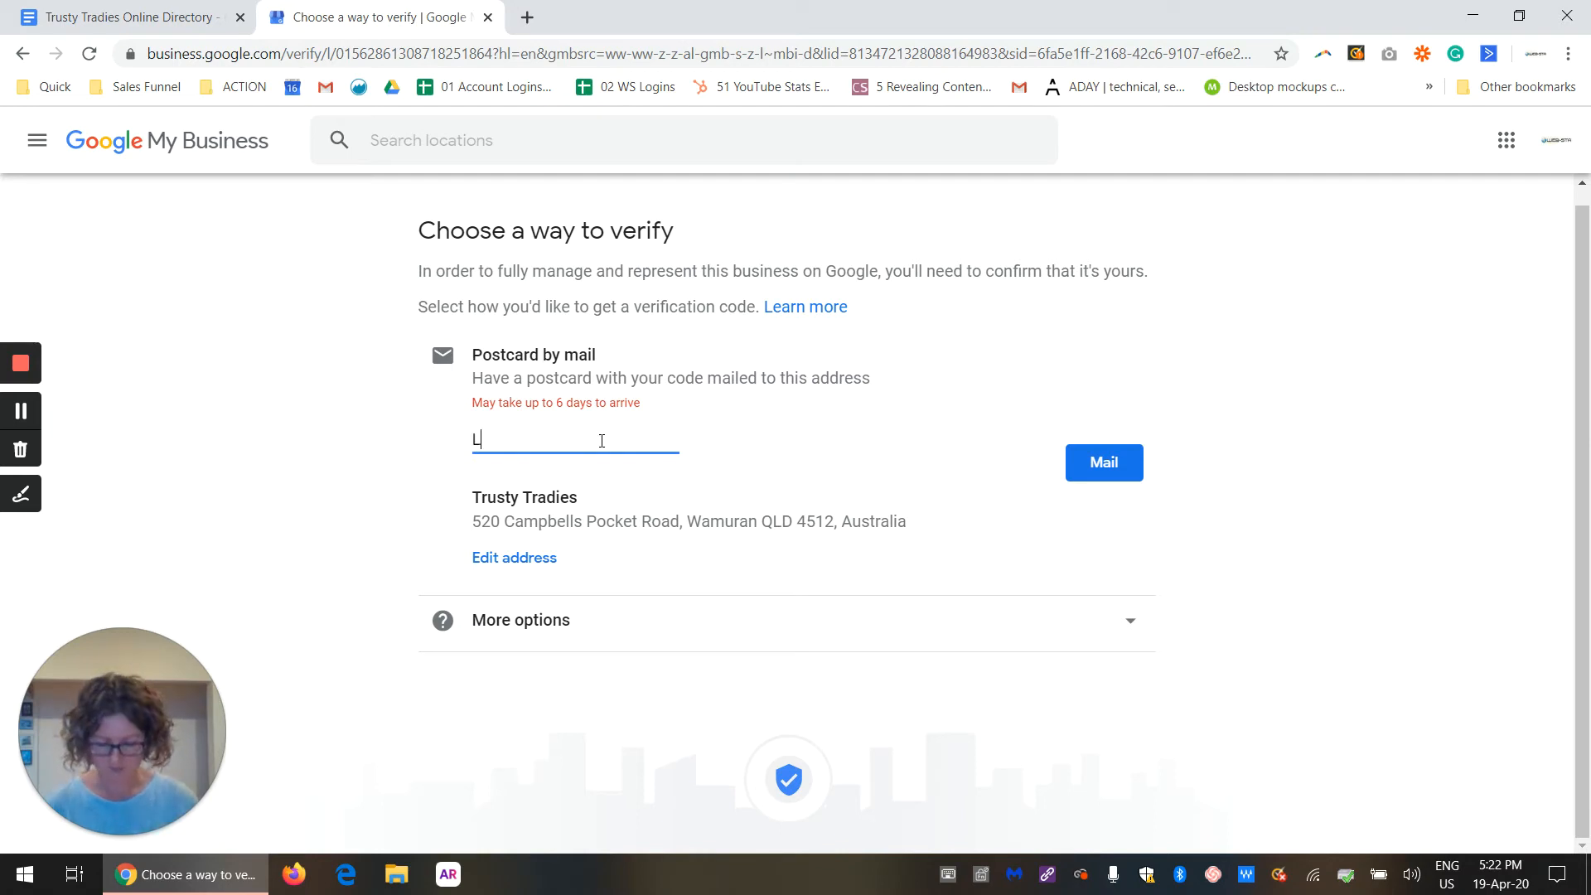
key(BackSpace)
key(BackSpace)
key(BackSpace)
key(BackSpace)
key(BackSpace)
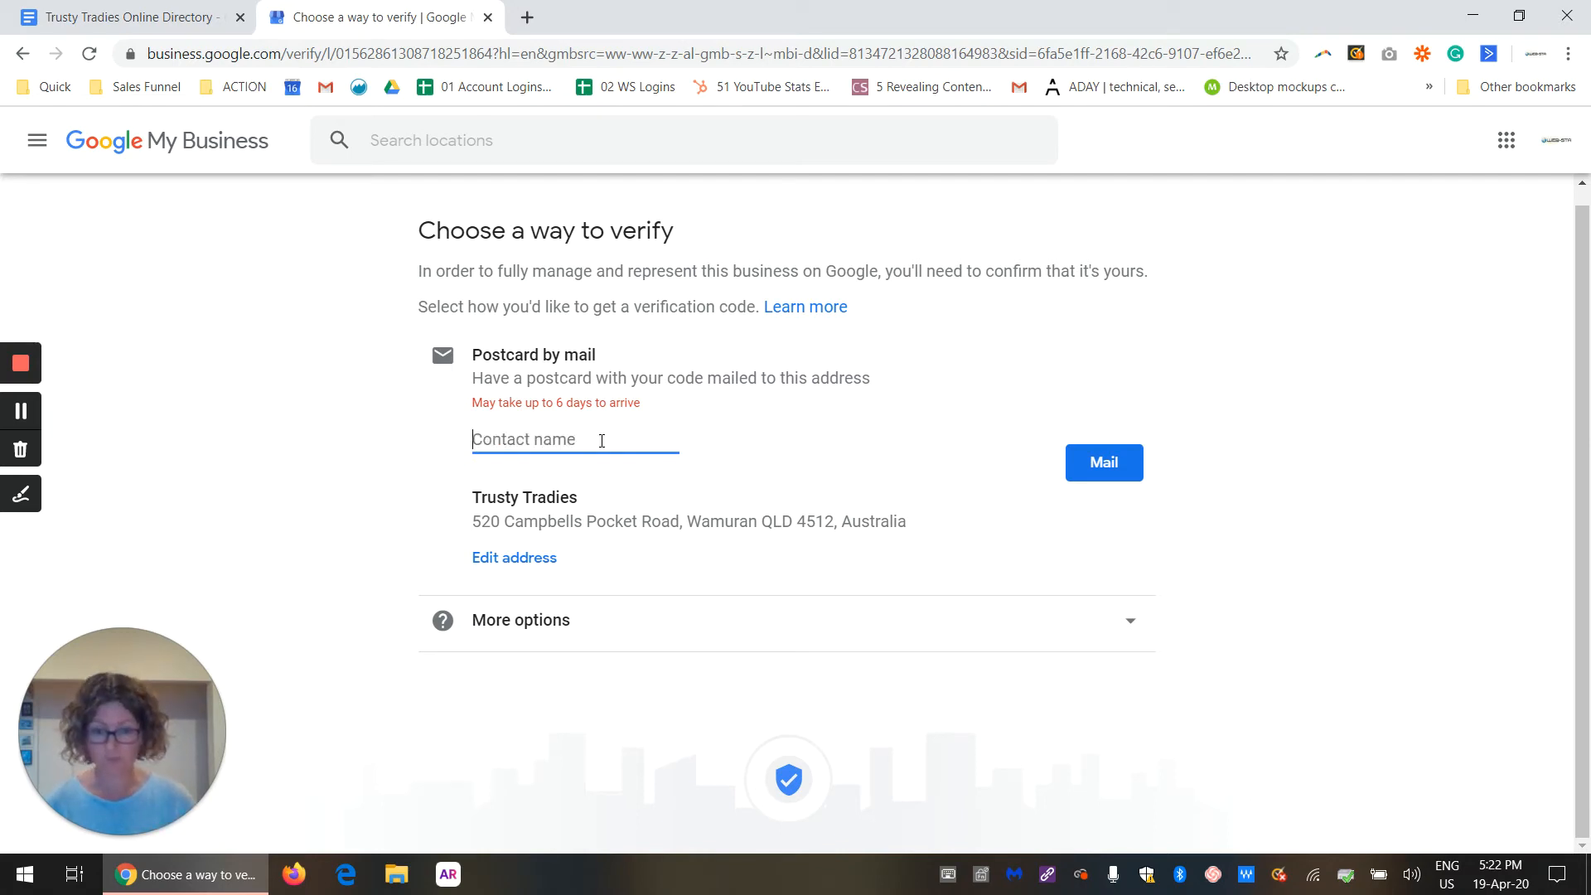
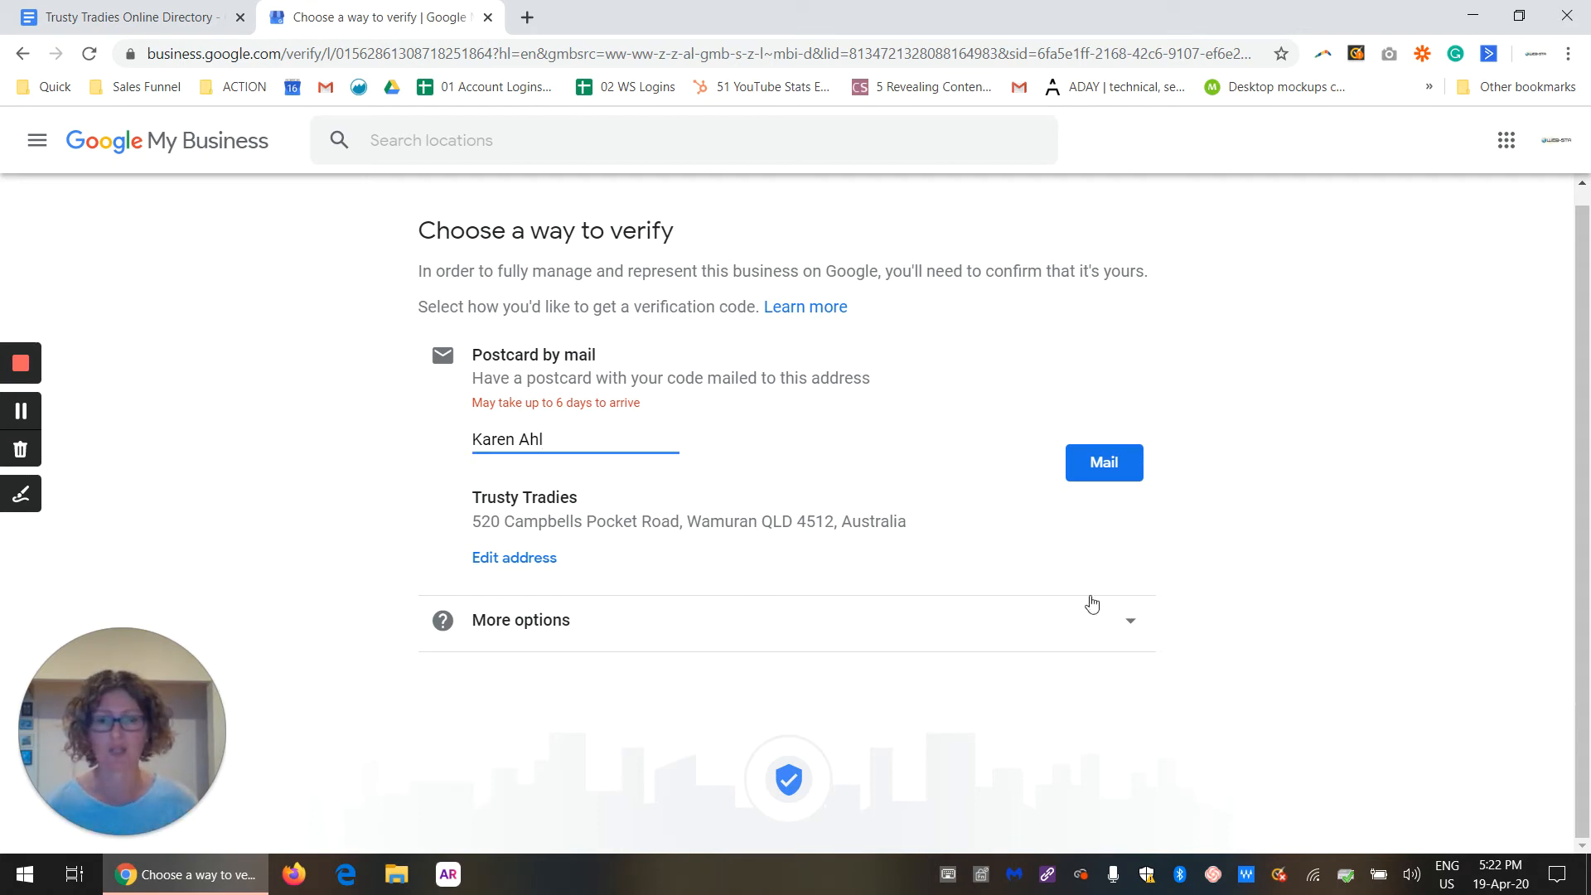
Step: Request the verification postcard by mail and continue to the business dashboard
click(1091, 461)
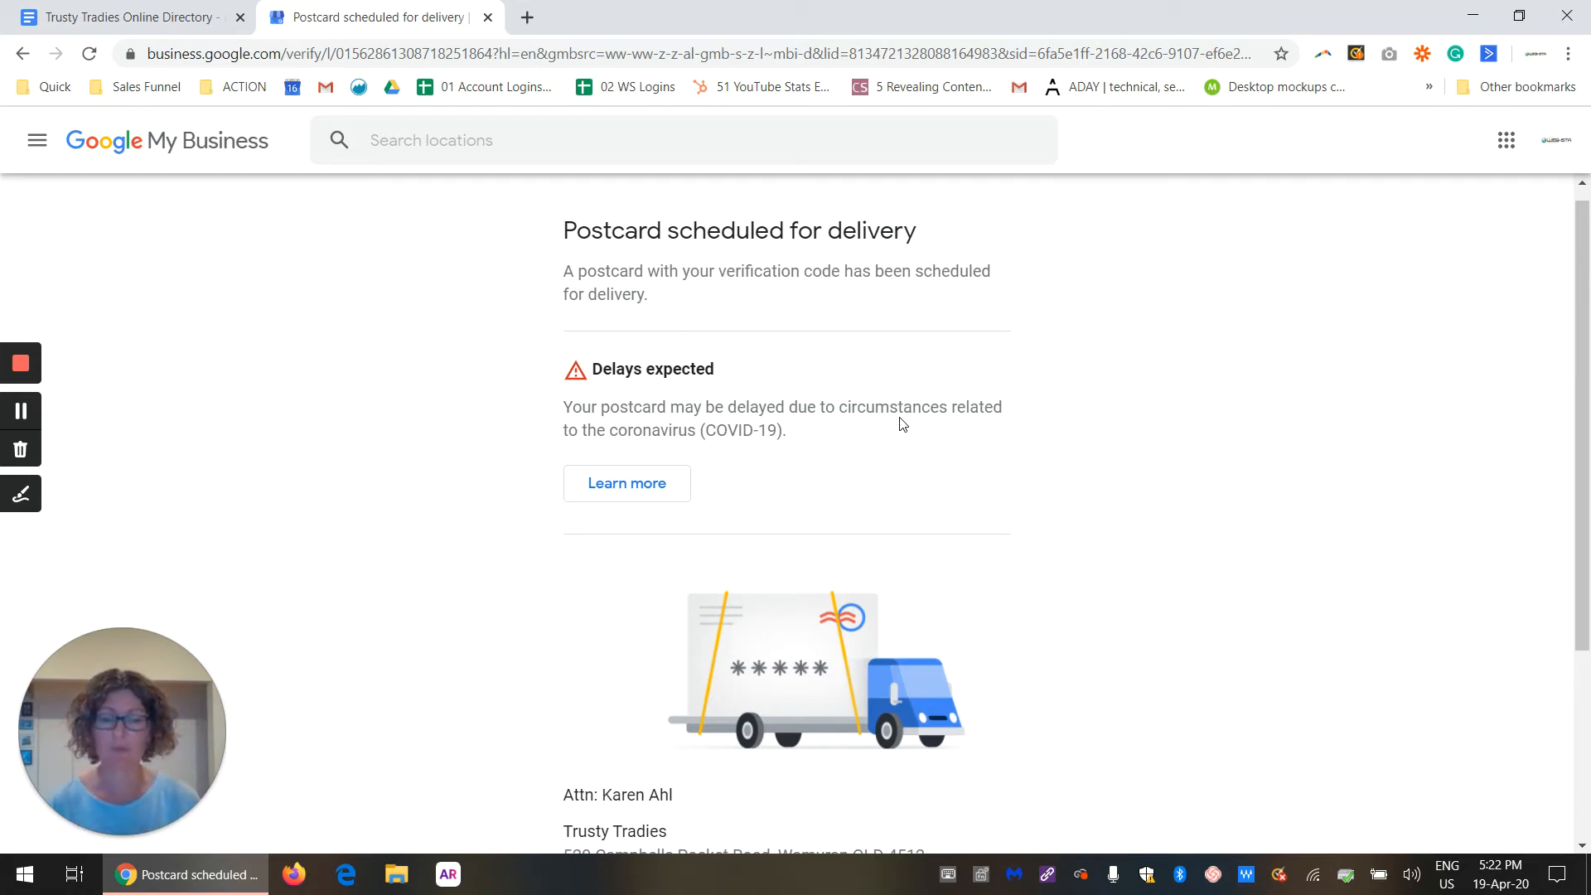
scroll(998, 451, down, 4)
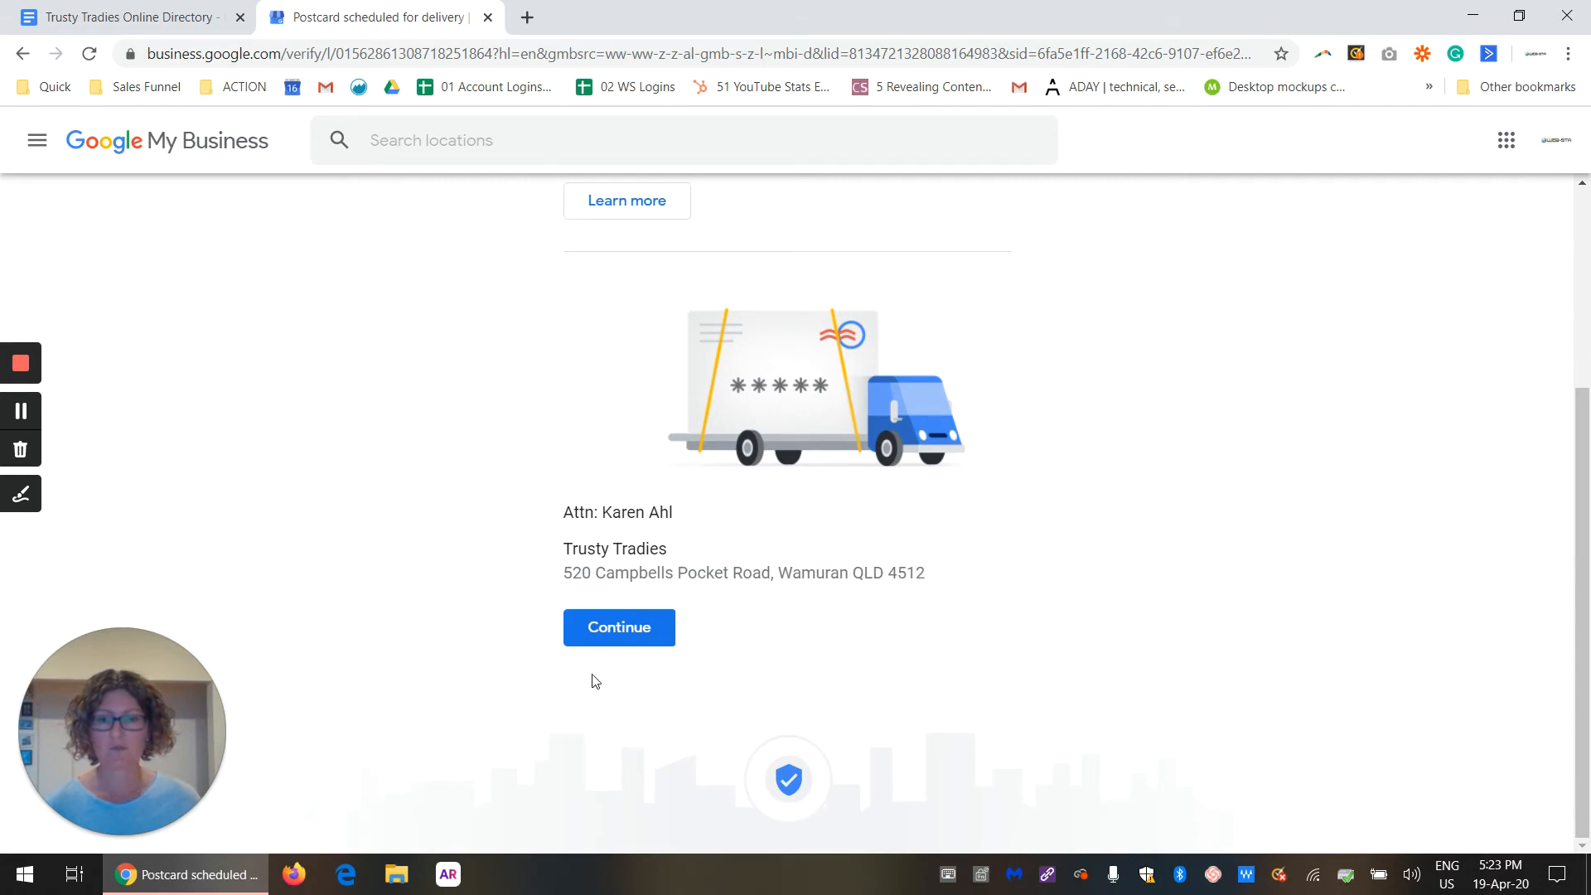
click(628, 636)
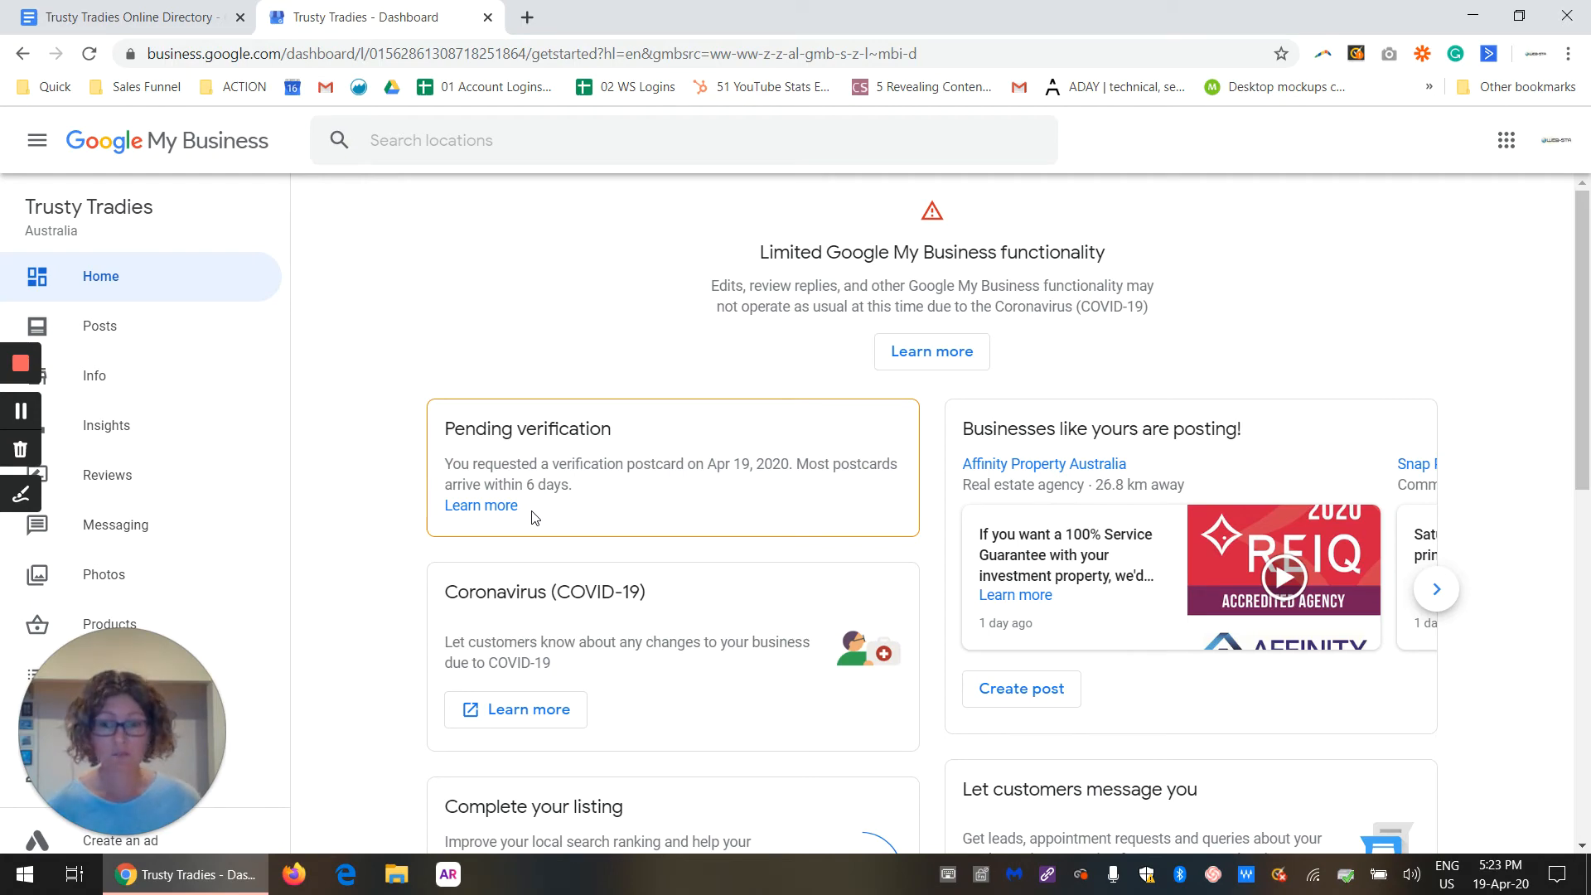
Step: Switch to the Trusty Tradies Online Directory - GMB Bio document in Google Docs and copy its entire text
scroll(632, 508, down, 5)
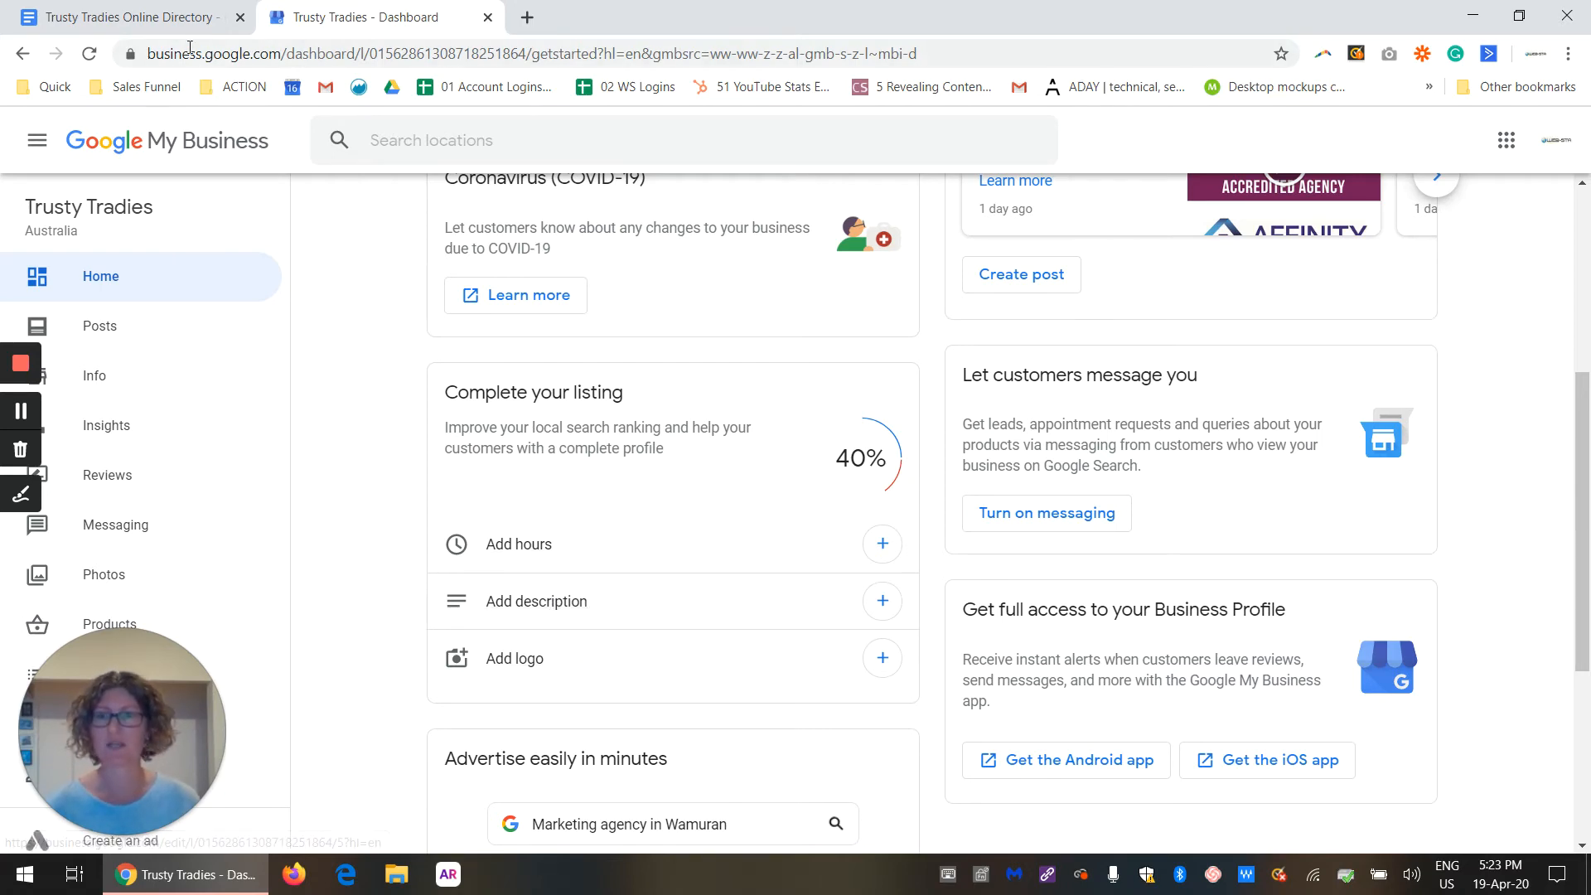
click(173, 20)
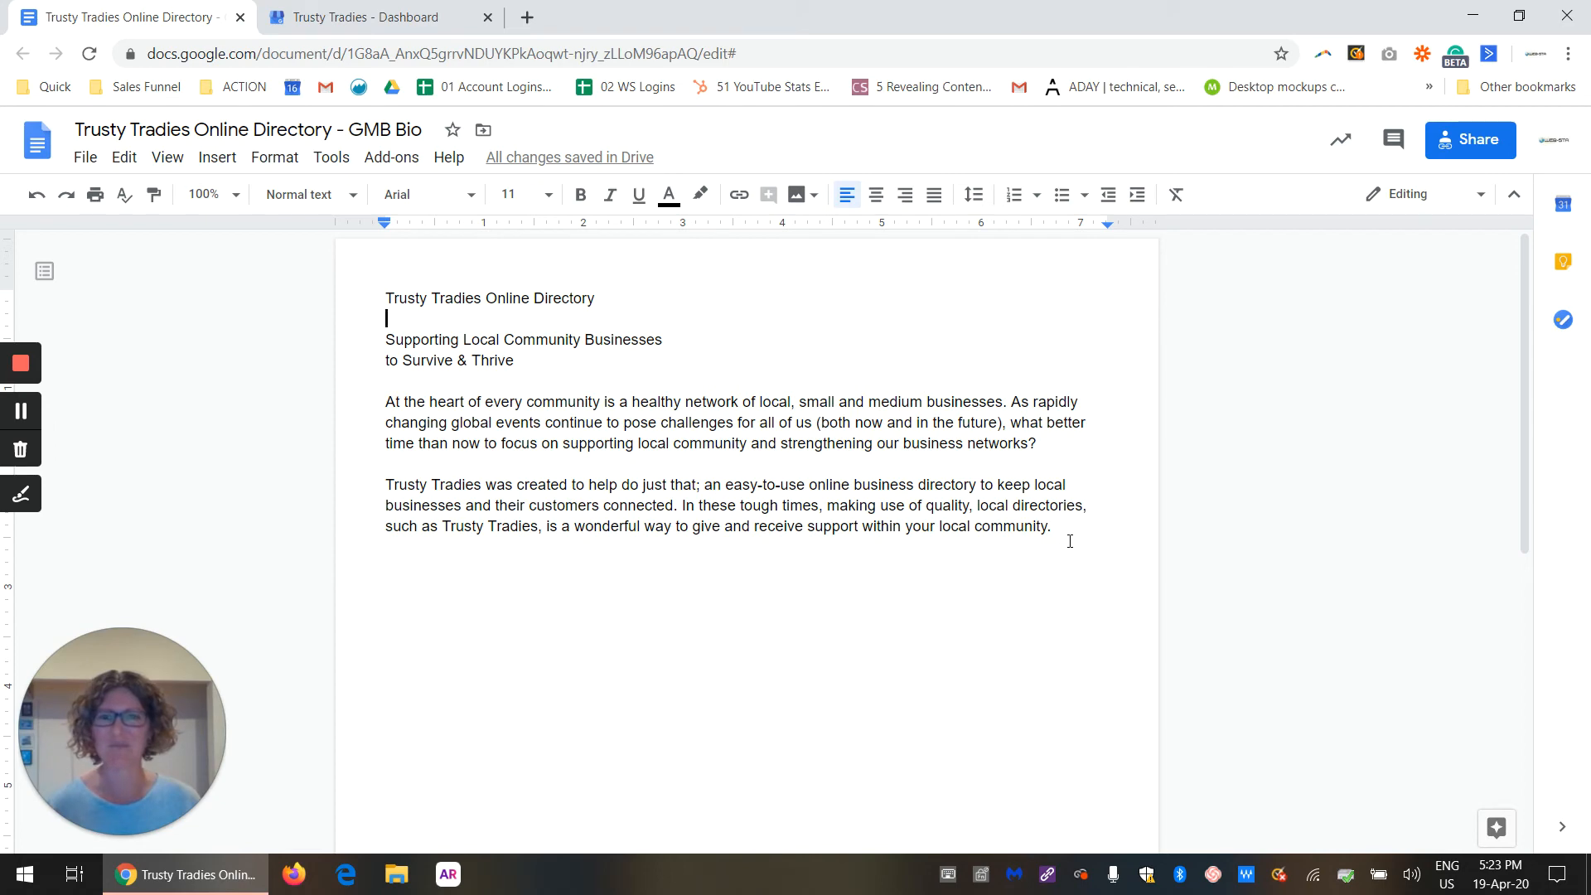
drag(1070, 538, 385, 300)
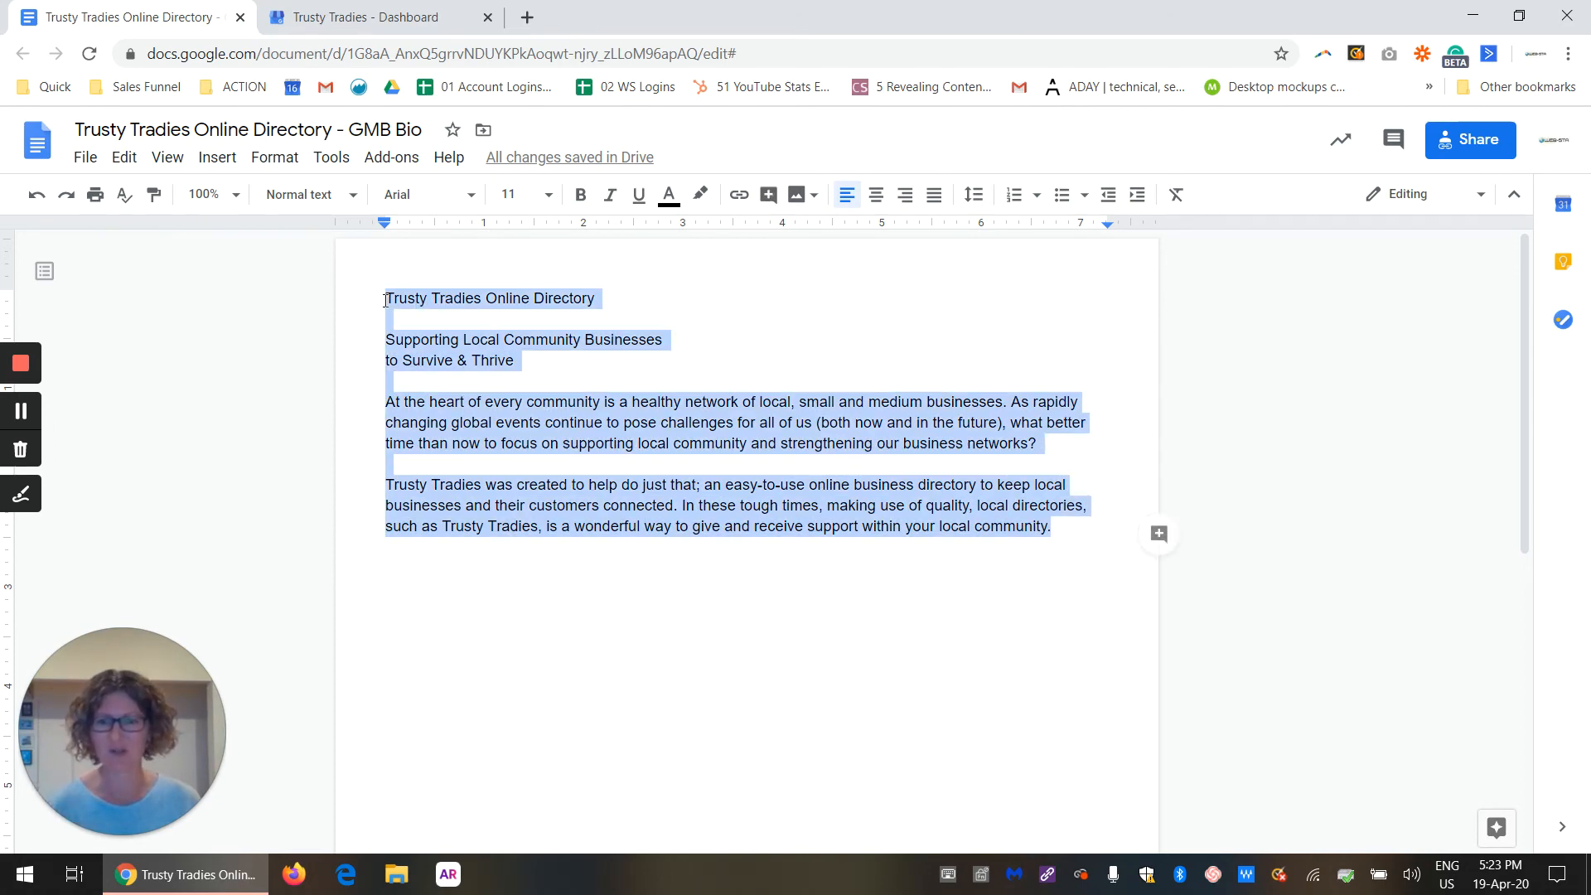
right_click(430, 326)
click(486, 378)
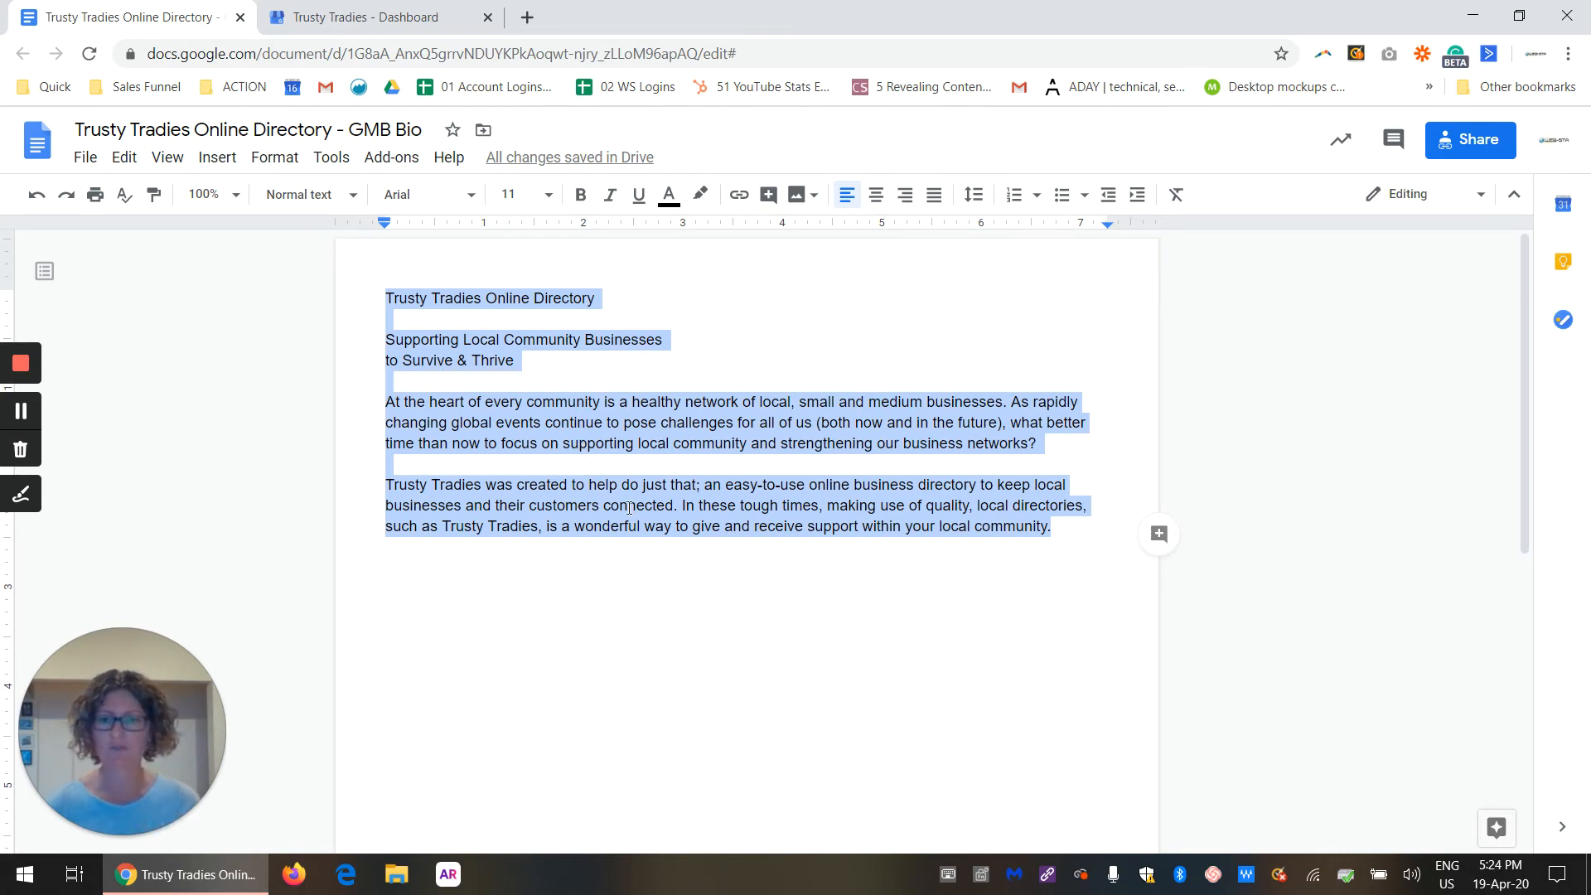
Step: Check the word and character counts of the selected bio text
click(338, 160)
click(377, 238)
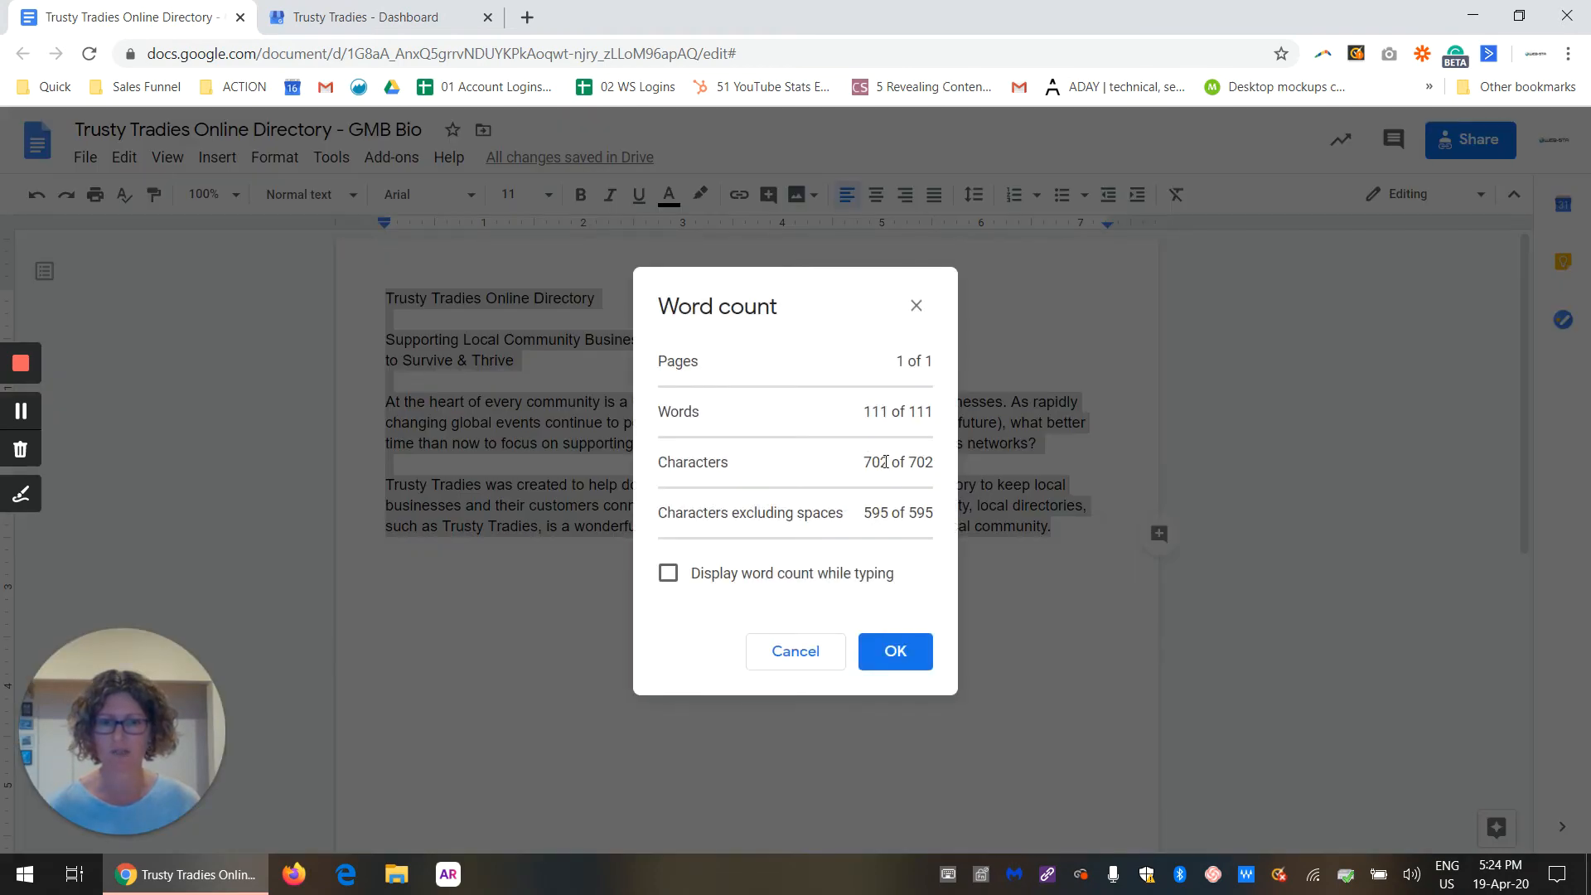
drag(889, 463, 863, 462)
click(896, 651)
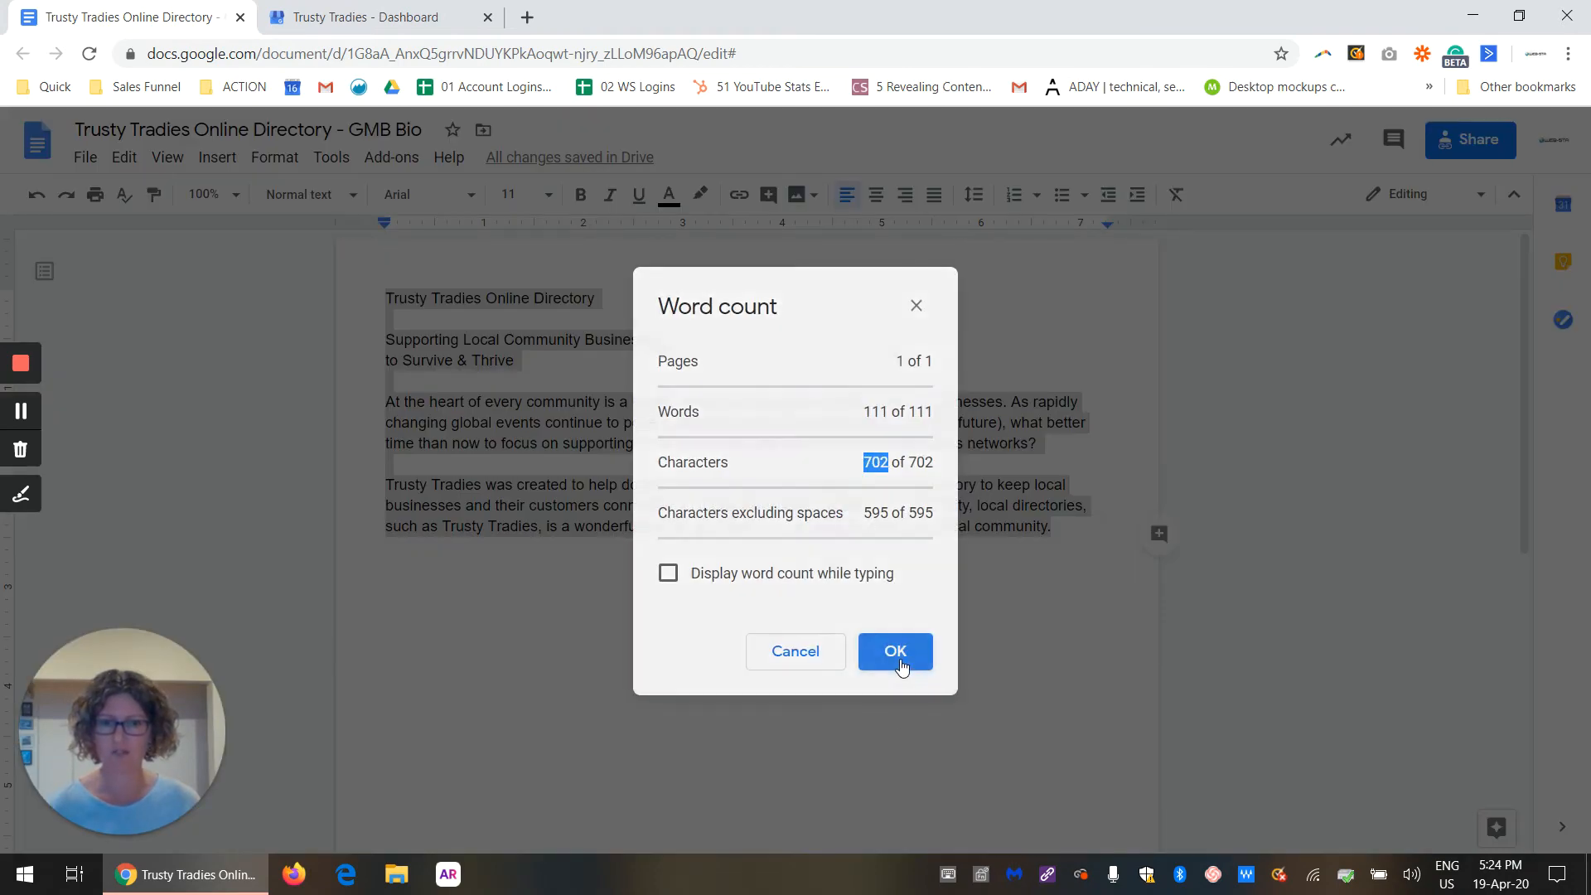
Step: Copy the selected bio, paste it as the Trusty Tradies business description in Google My Business, and apply it
right_click(649, 423)
click(707, 382)
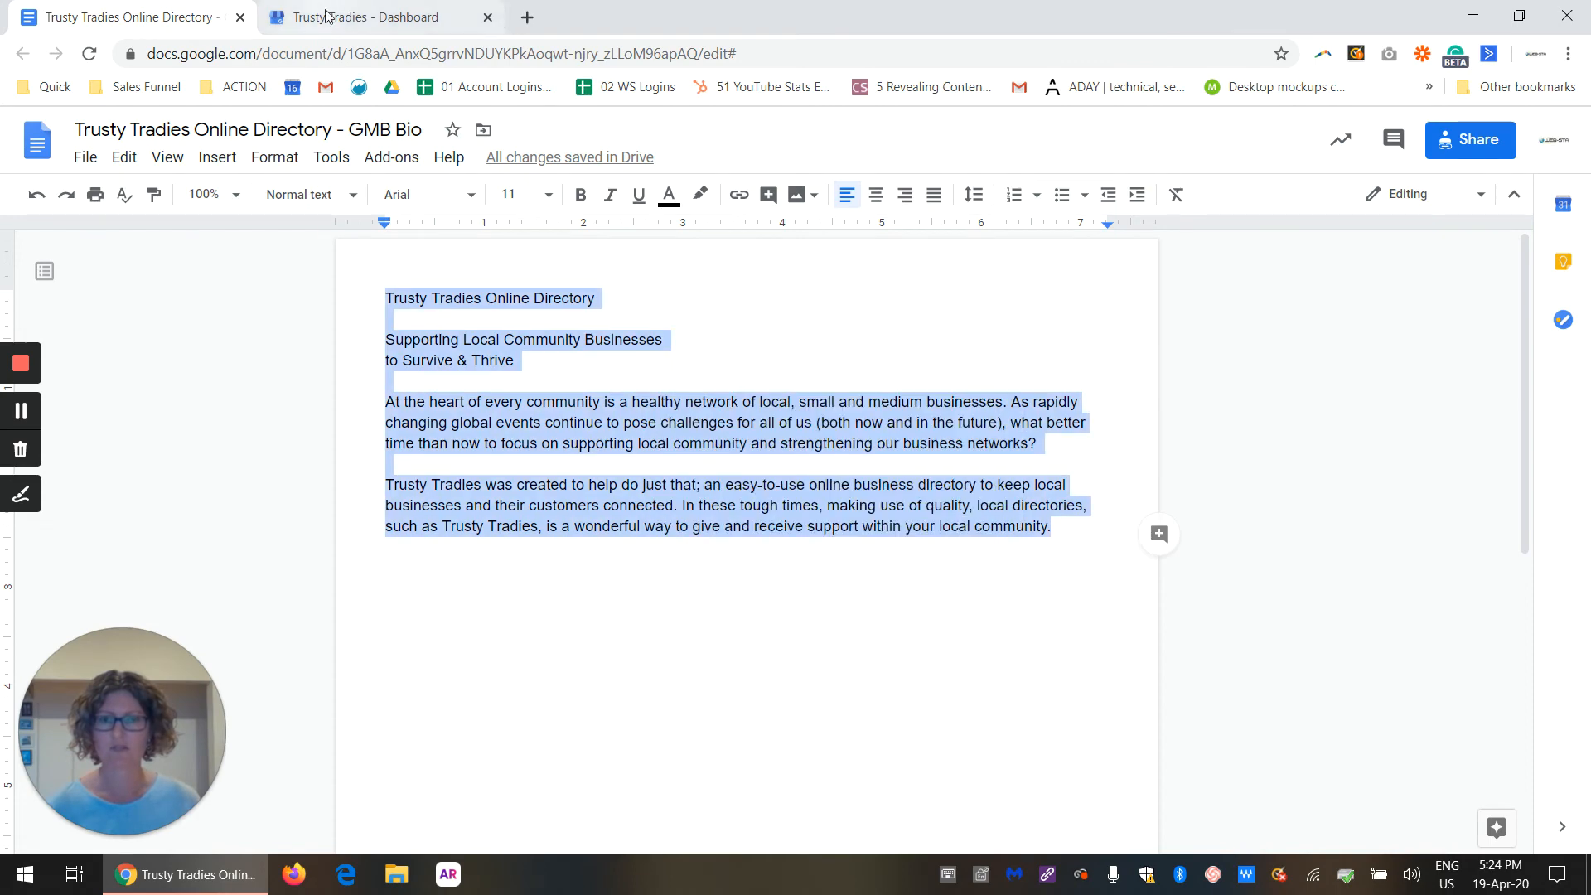
click(351, 21)
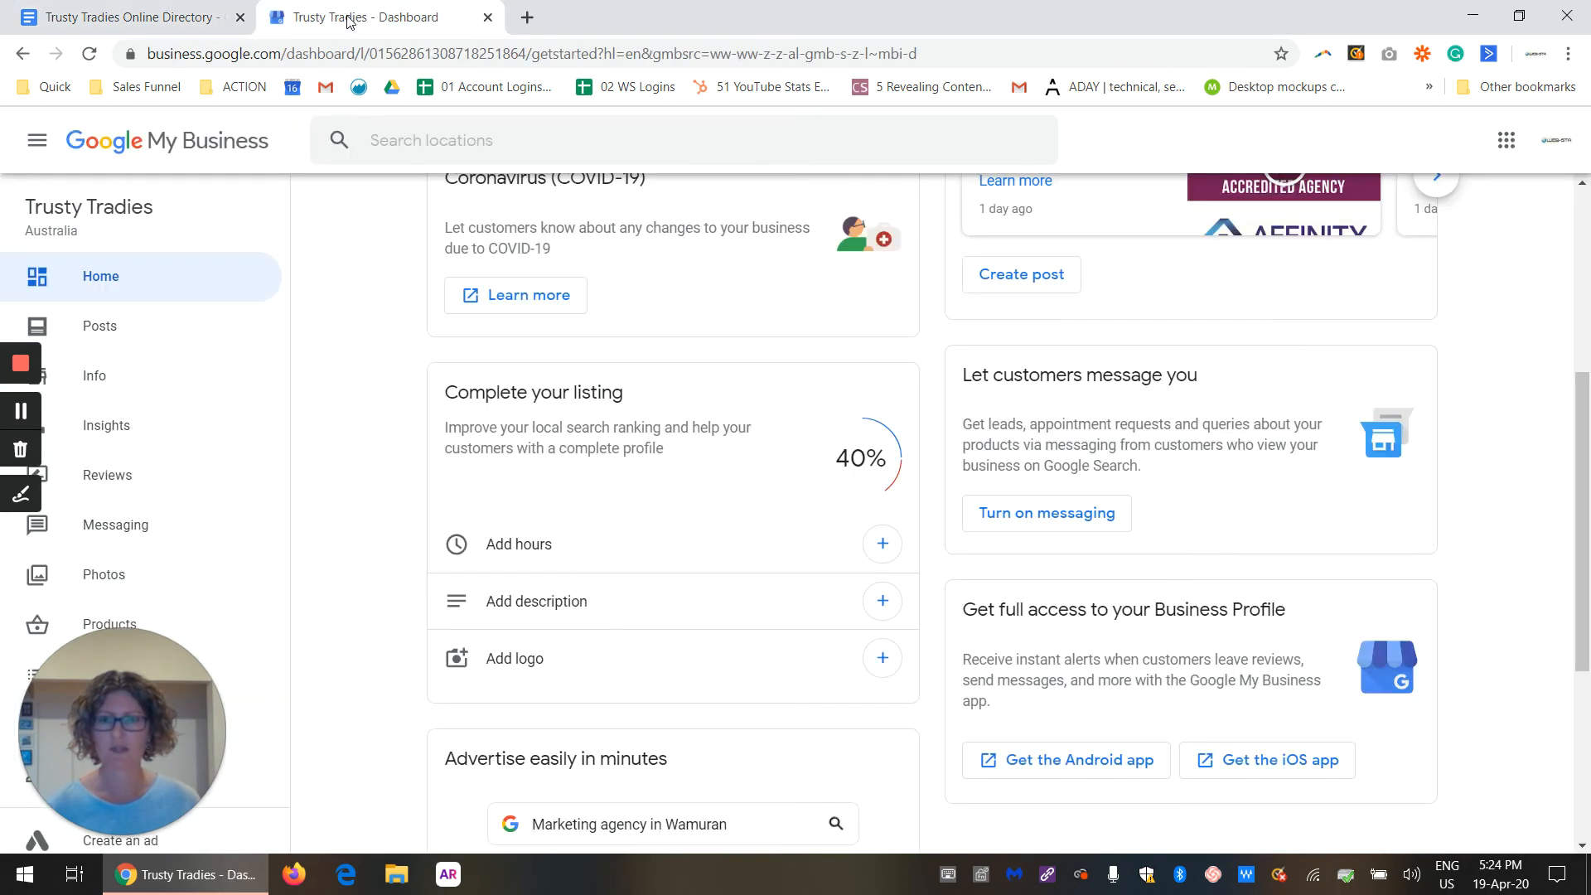
click(539, 613)
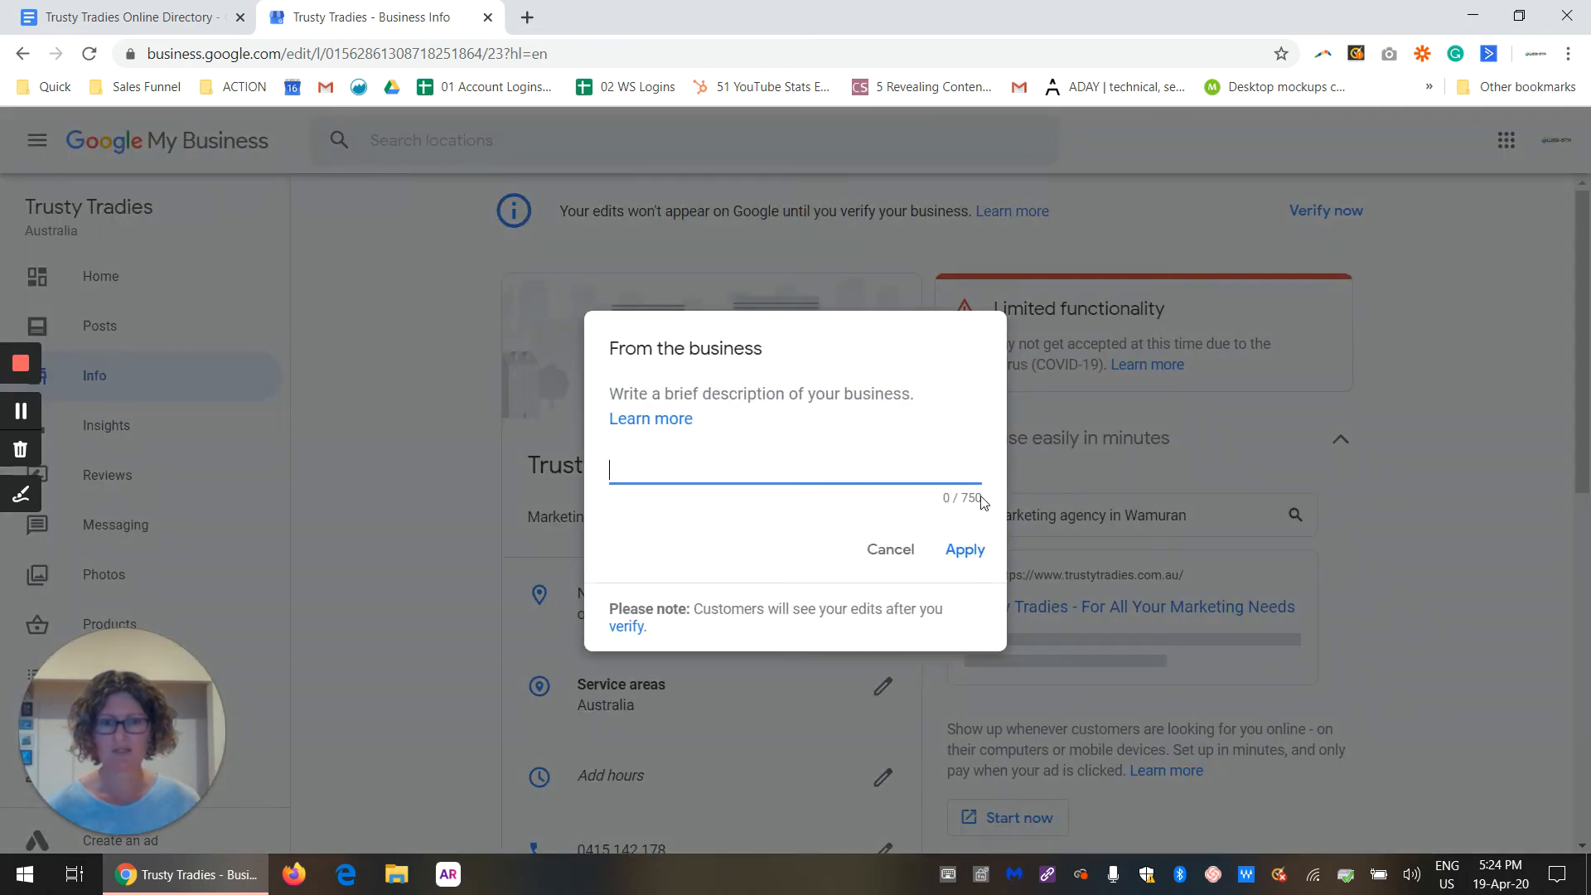
right_click(703, 471)
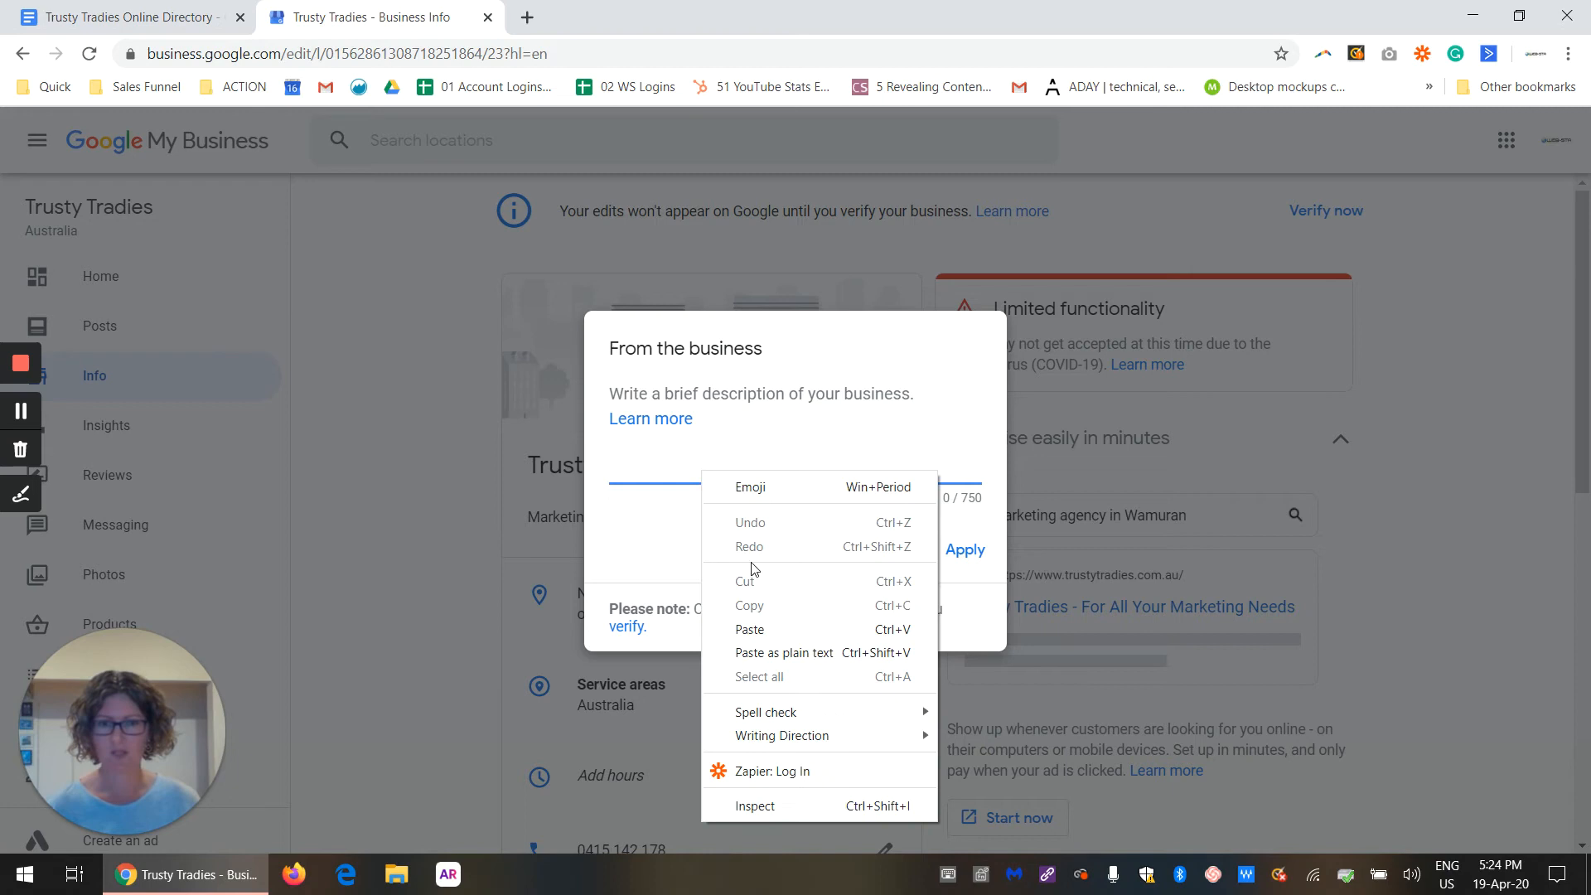
click(771, 630)
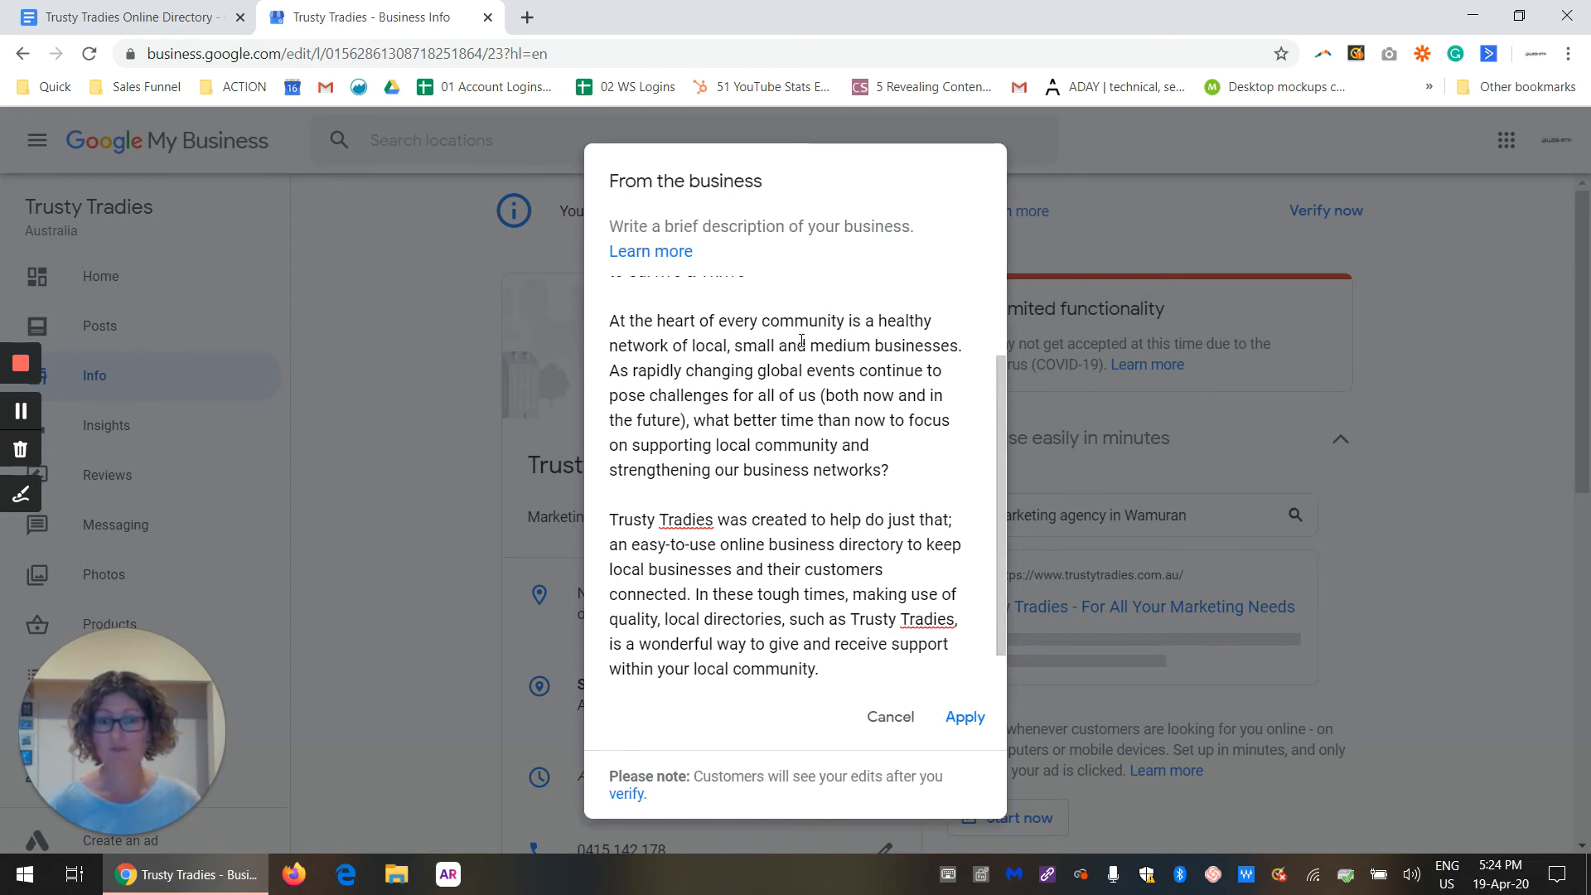
scroll(818, 537, up, 2)
scroll(818, 537, down, 3)
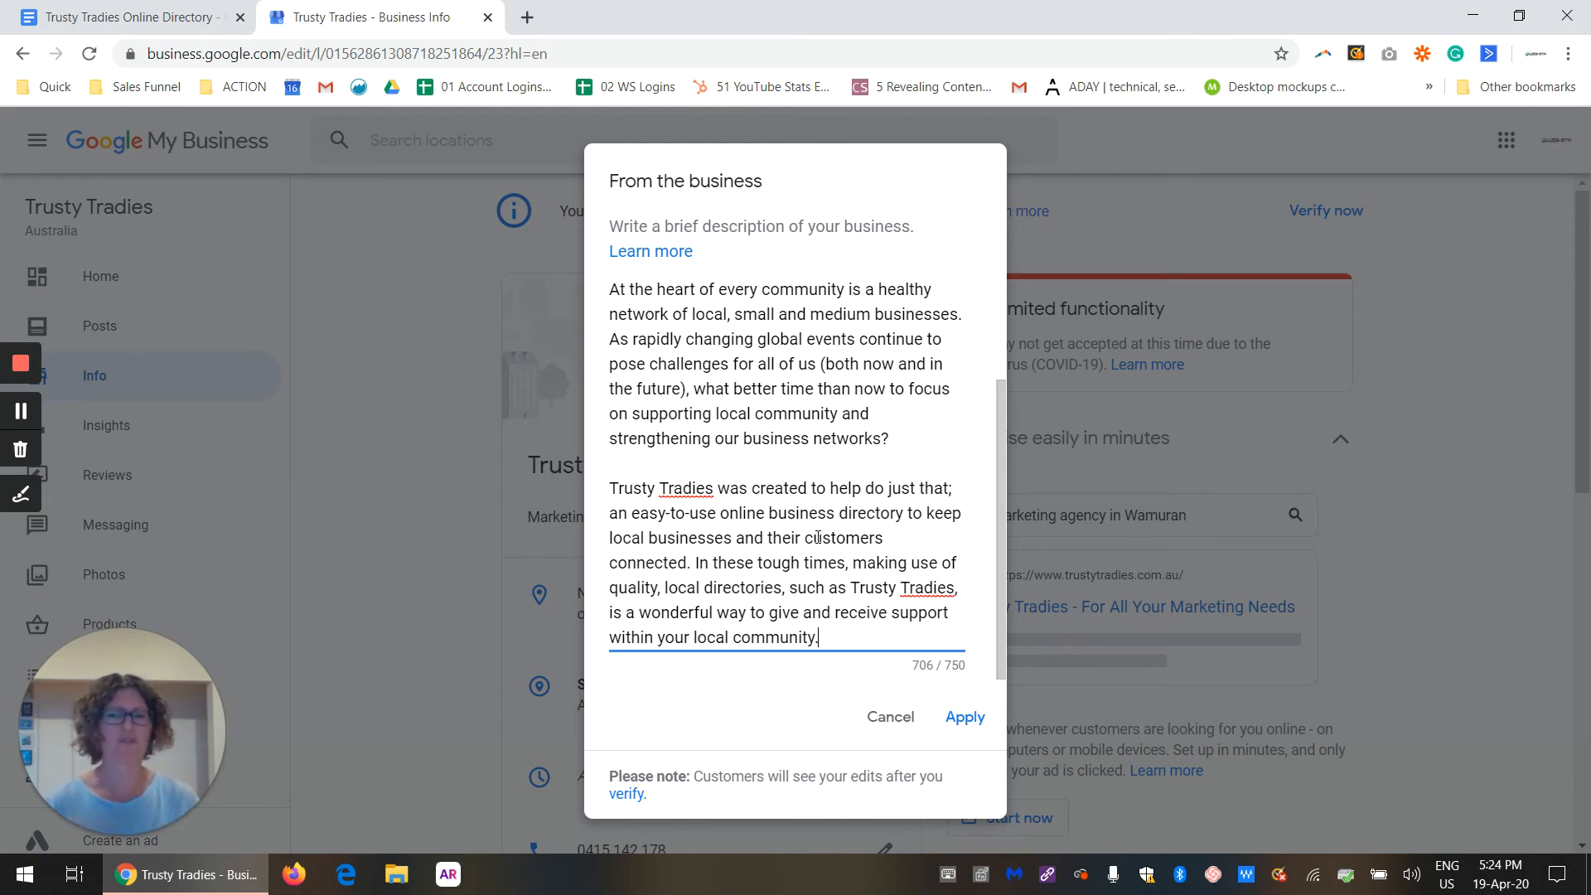
click(964, 722)
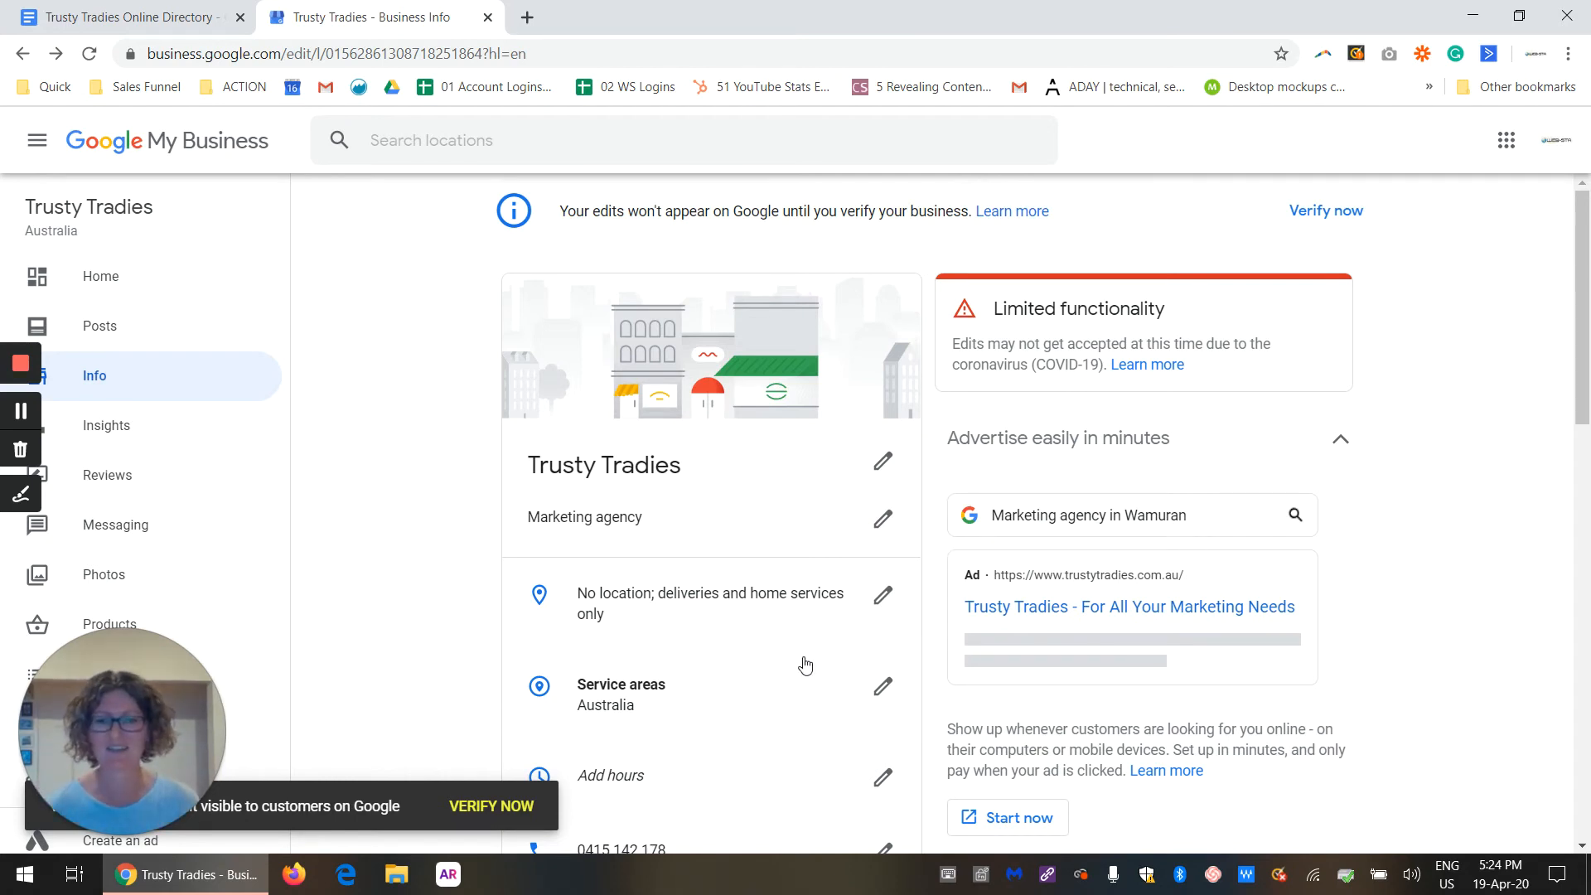
Step: Review the listing's business information, from the hours and contact details down to the description, opening date and photos
scroll(805, 664, down, 6)
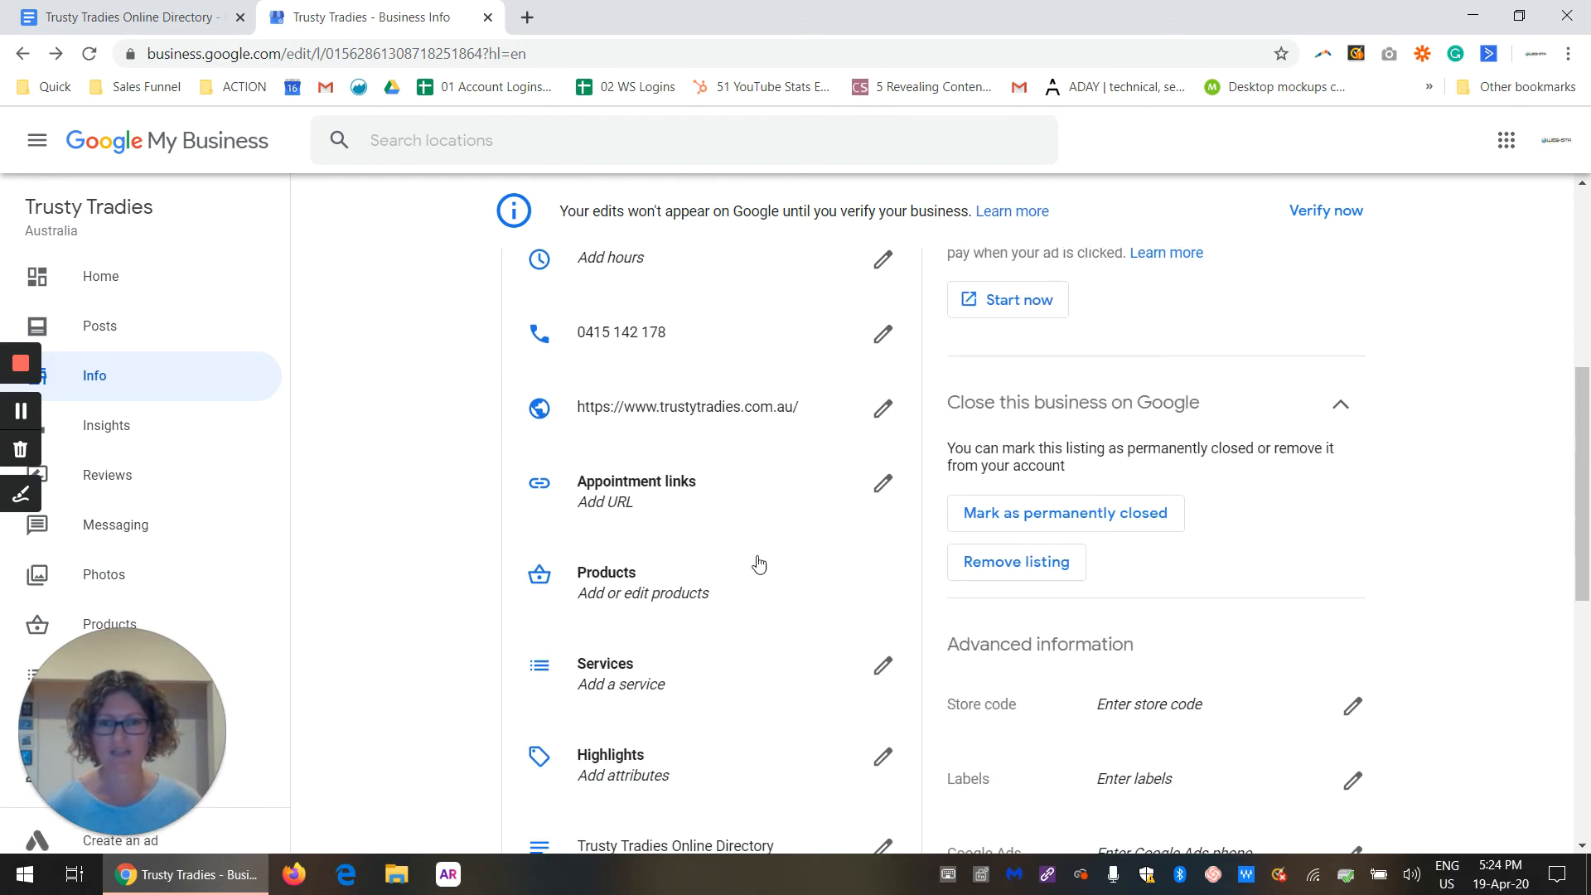
scroll(759, 565, down, 1)
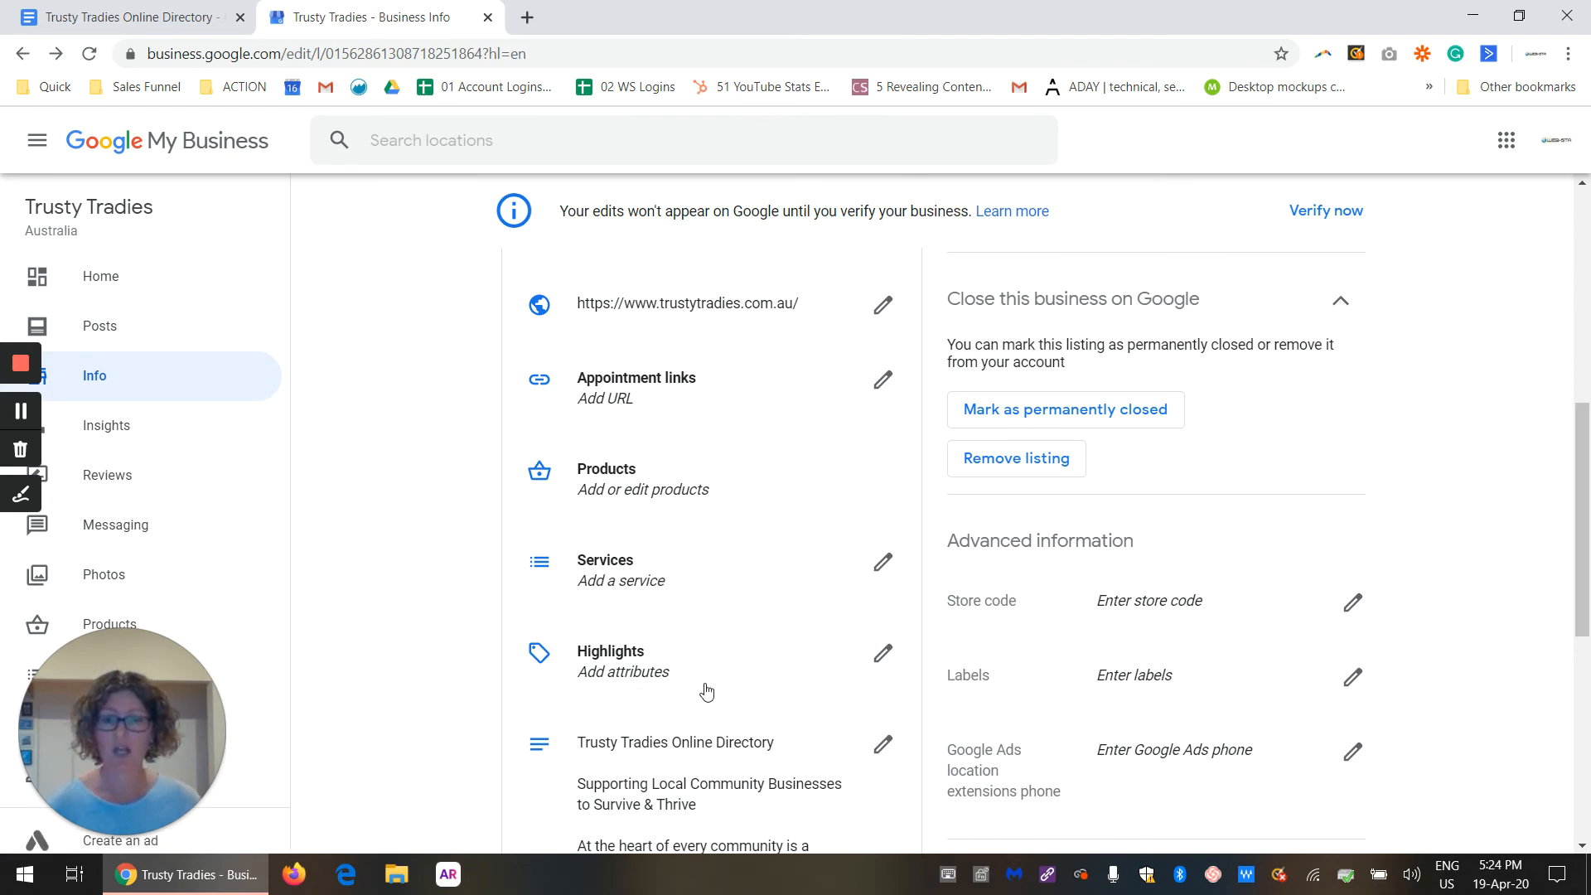
scroll(707, 691, down, 6)
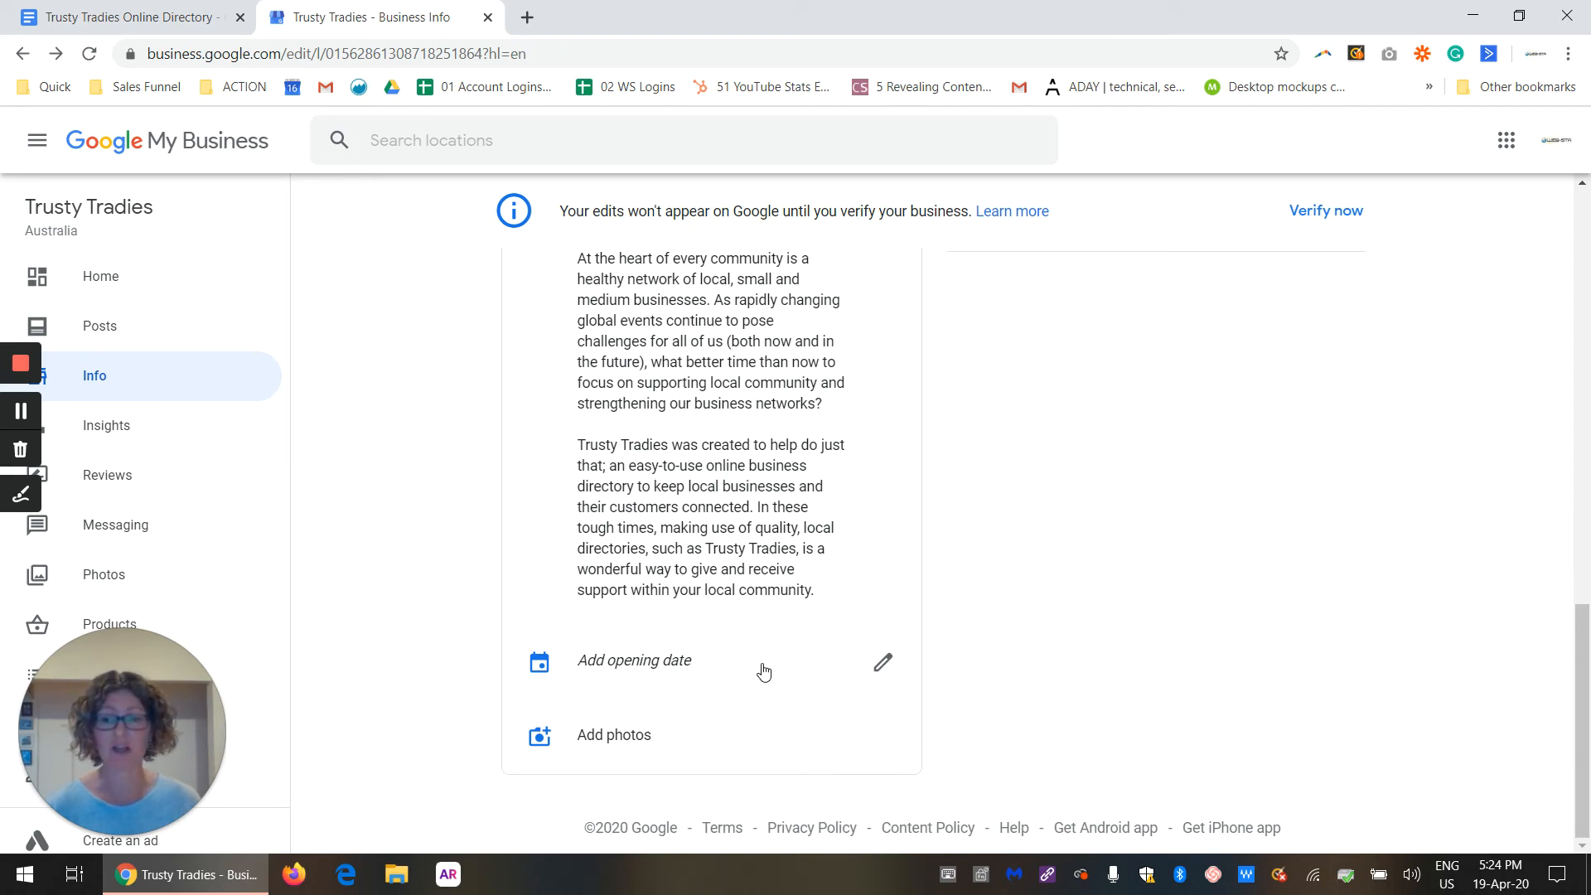
scroll(761, 670, up, 10)
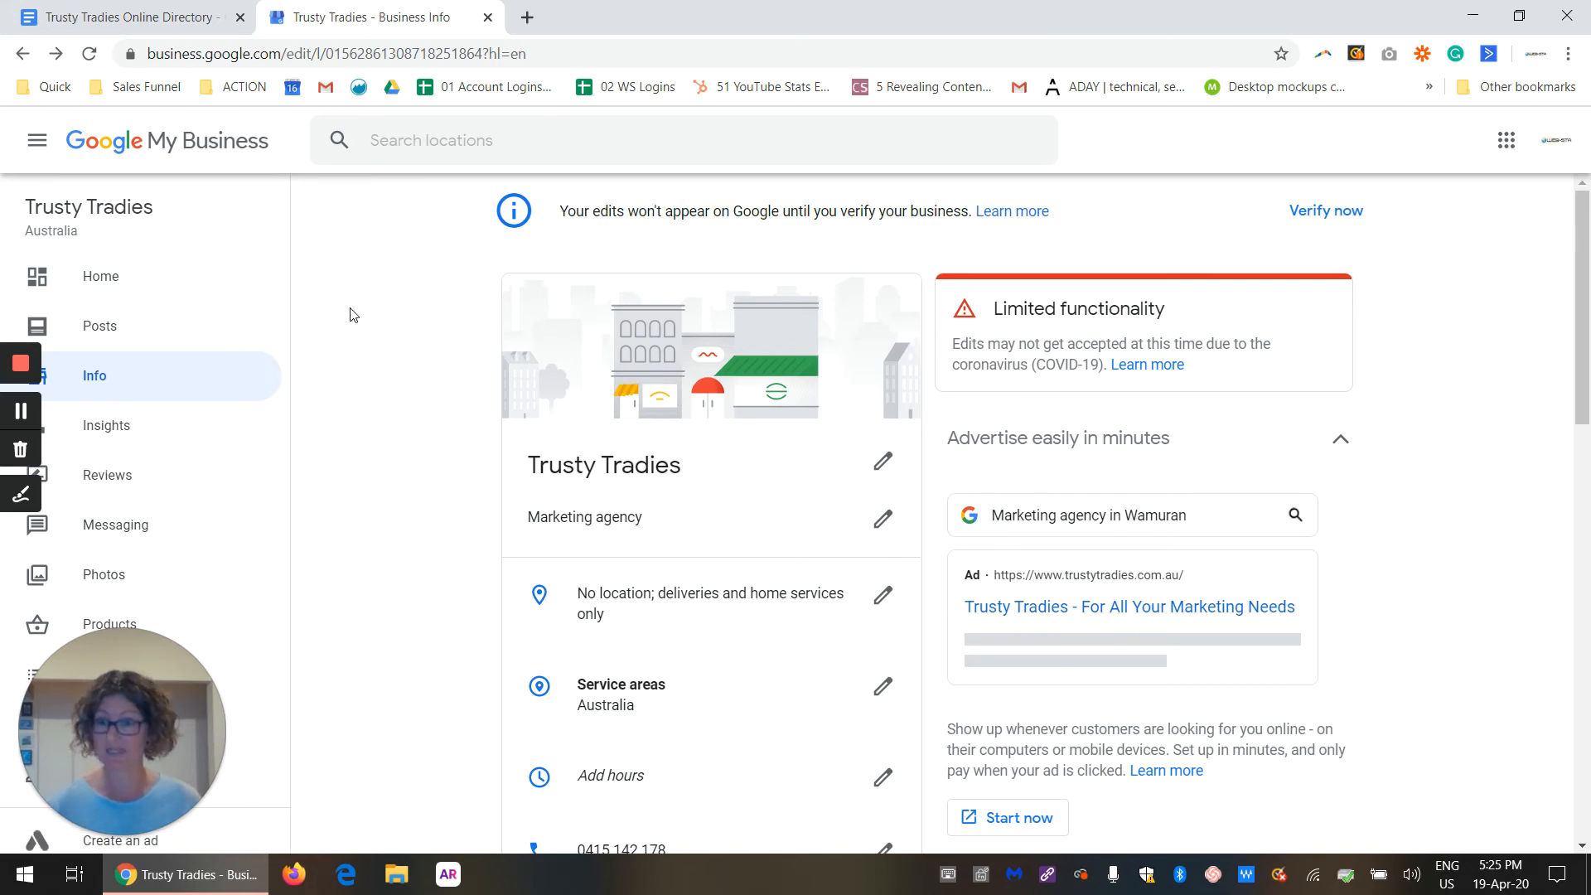
Step: Return to the dashboard home, view the help article about the pending verification, and close it
click(106, 298)
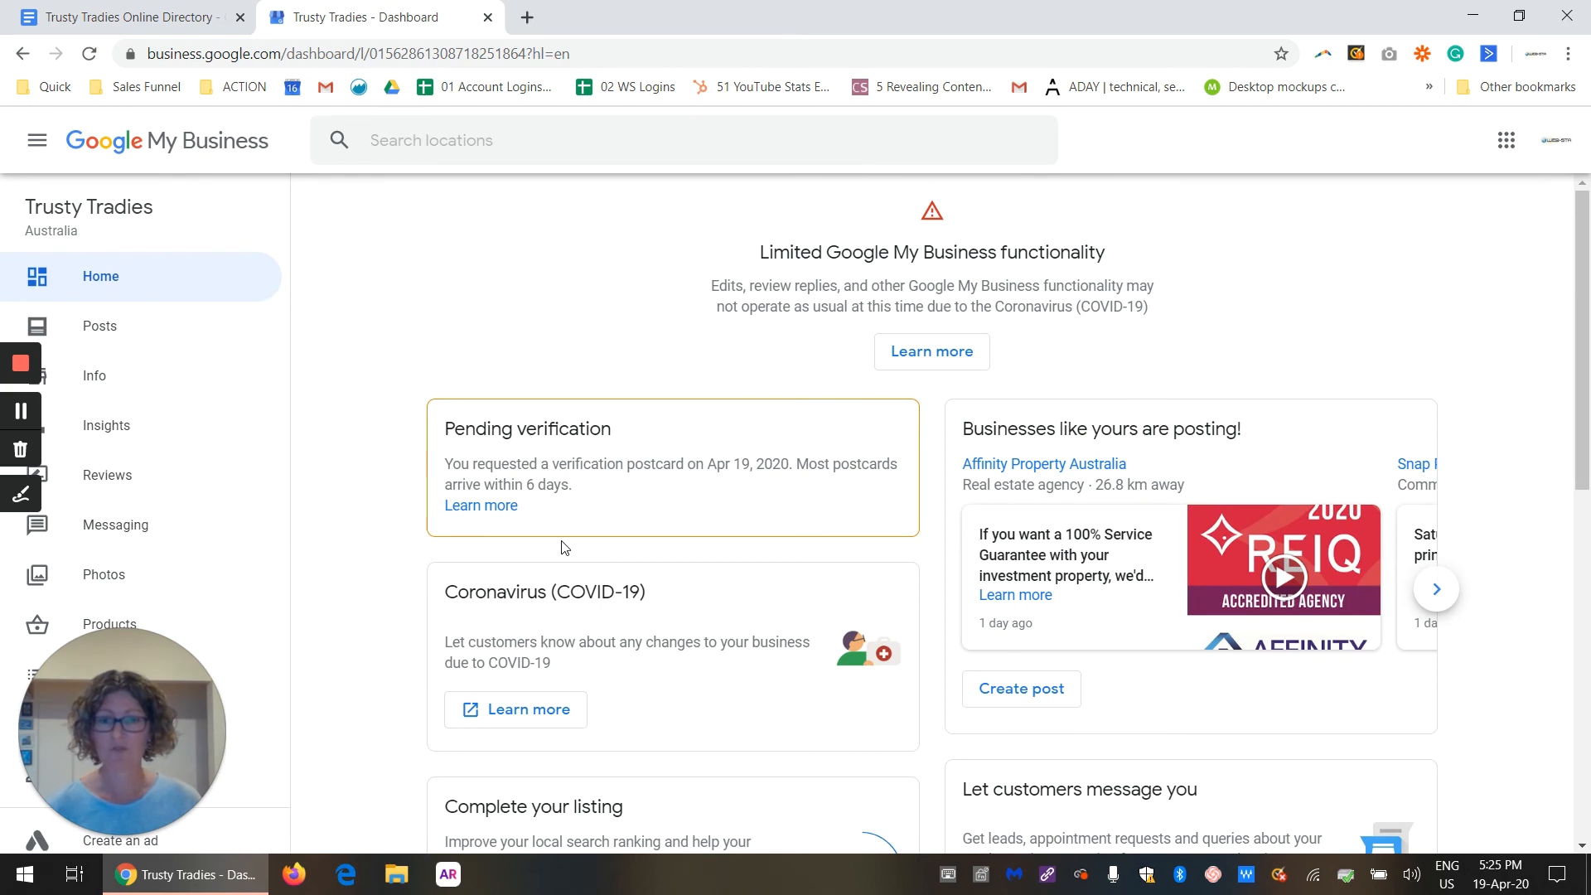
scroll(833, 497, down, 3)
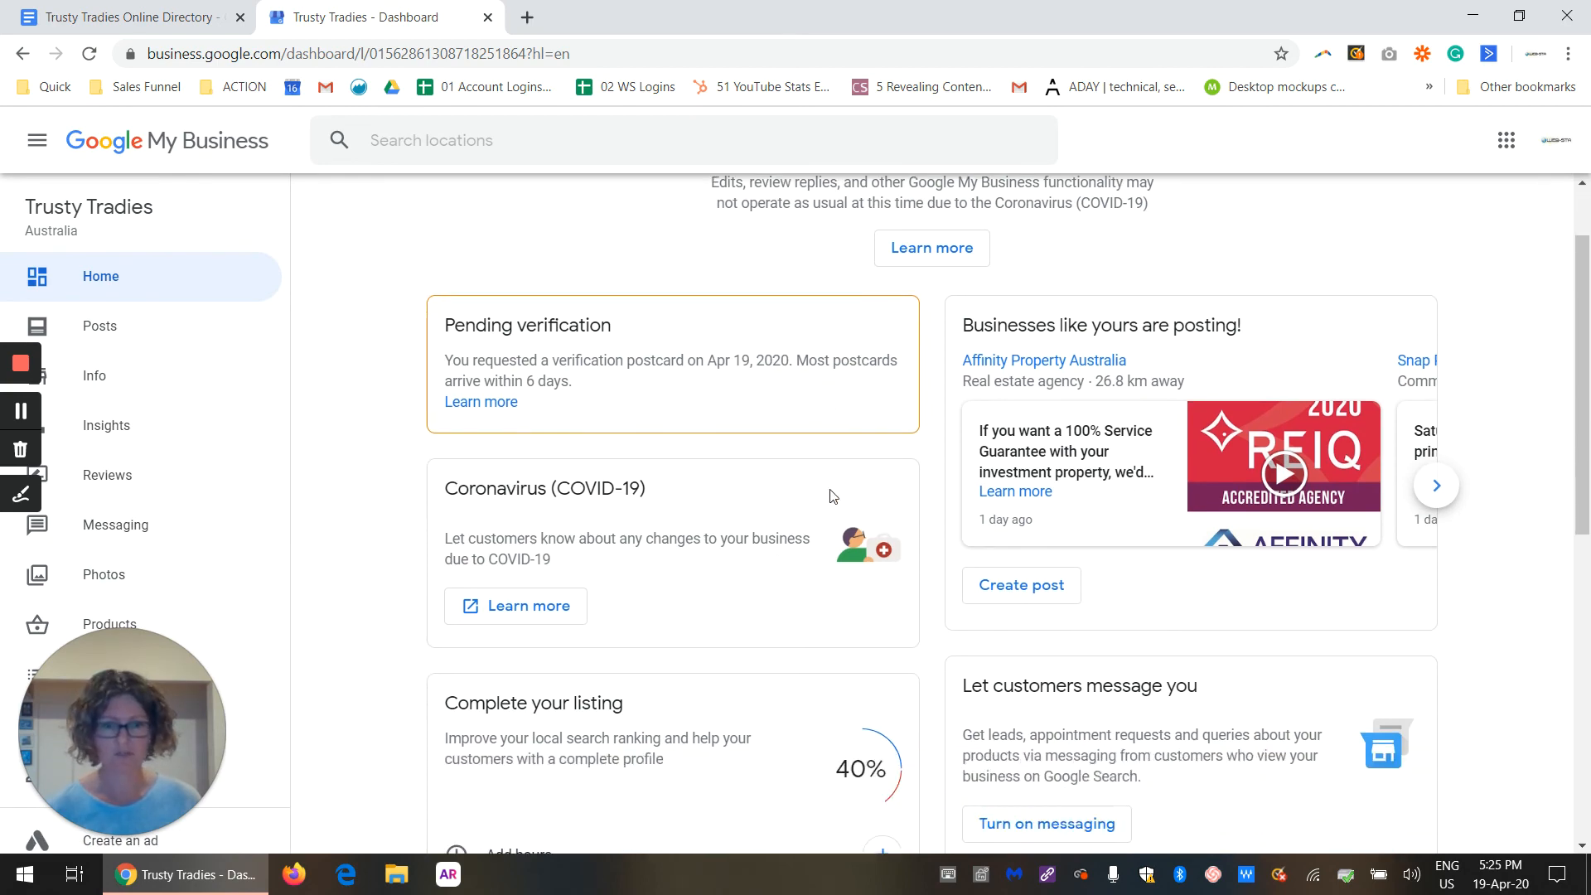
scroll(833, 497, up, 2)
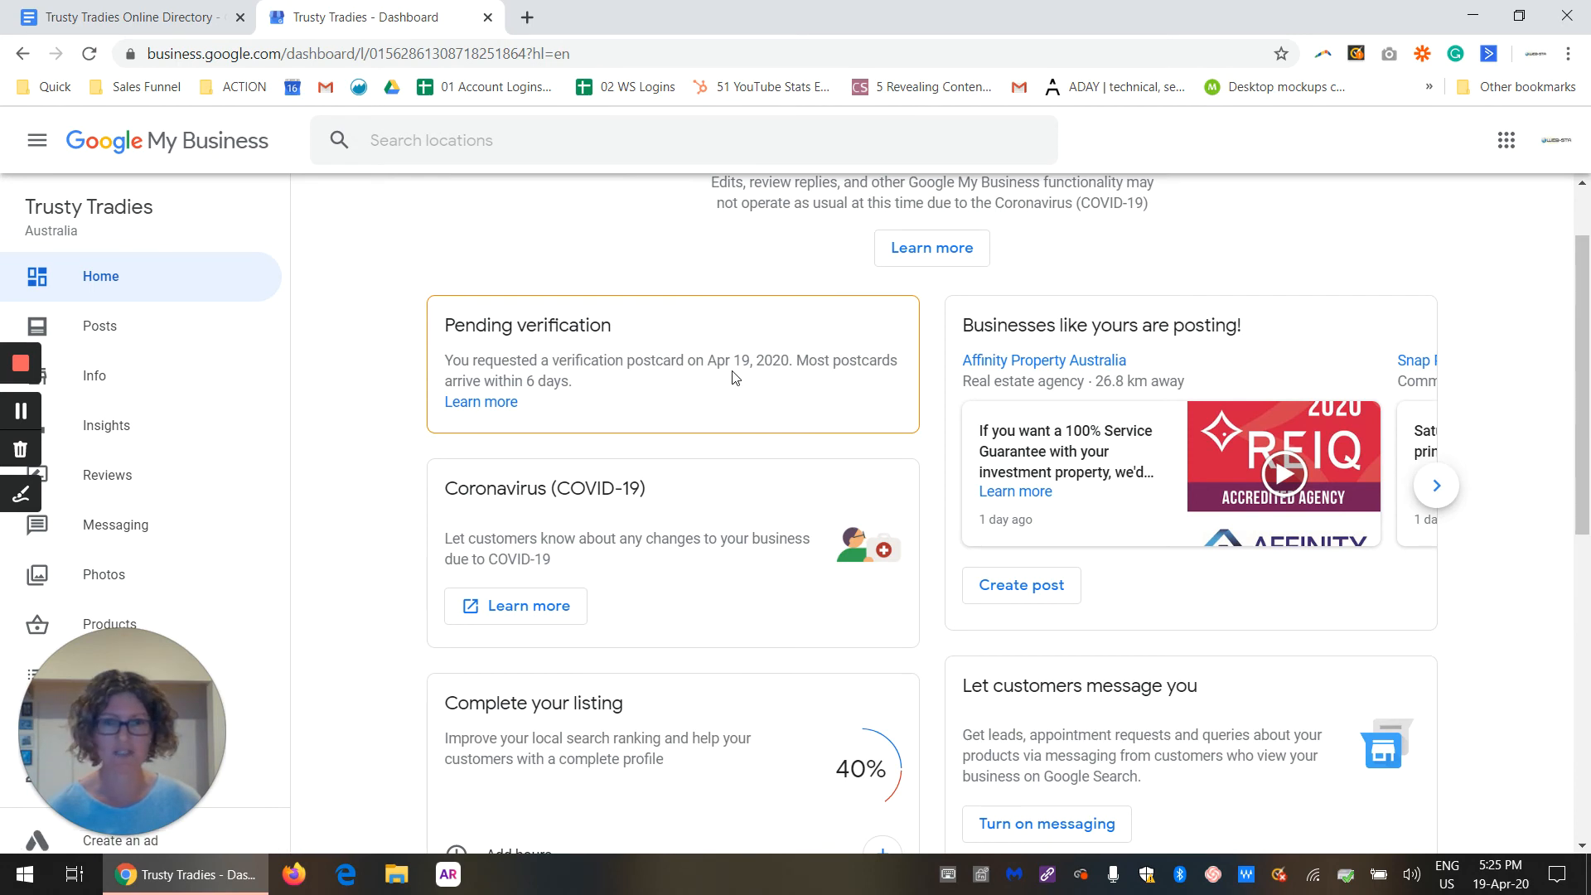
click(497, 403)
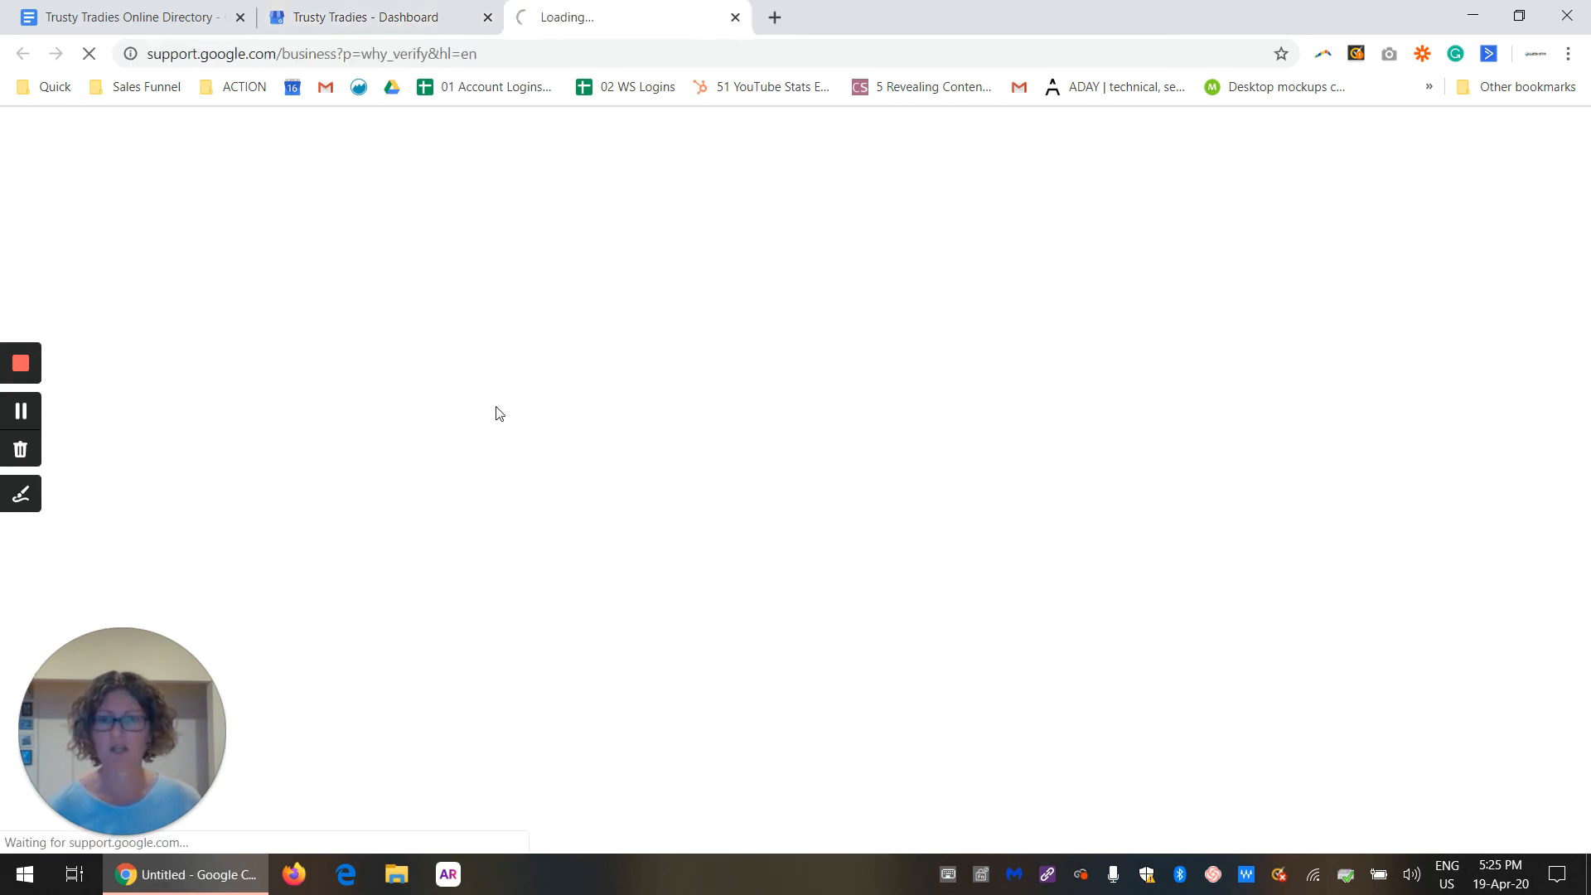
click(736, 18)
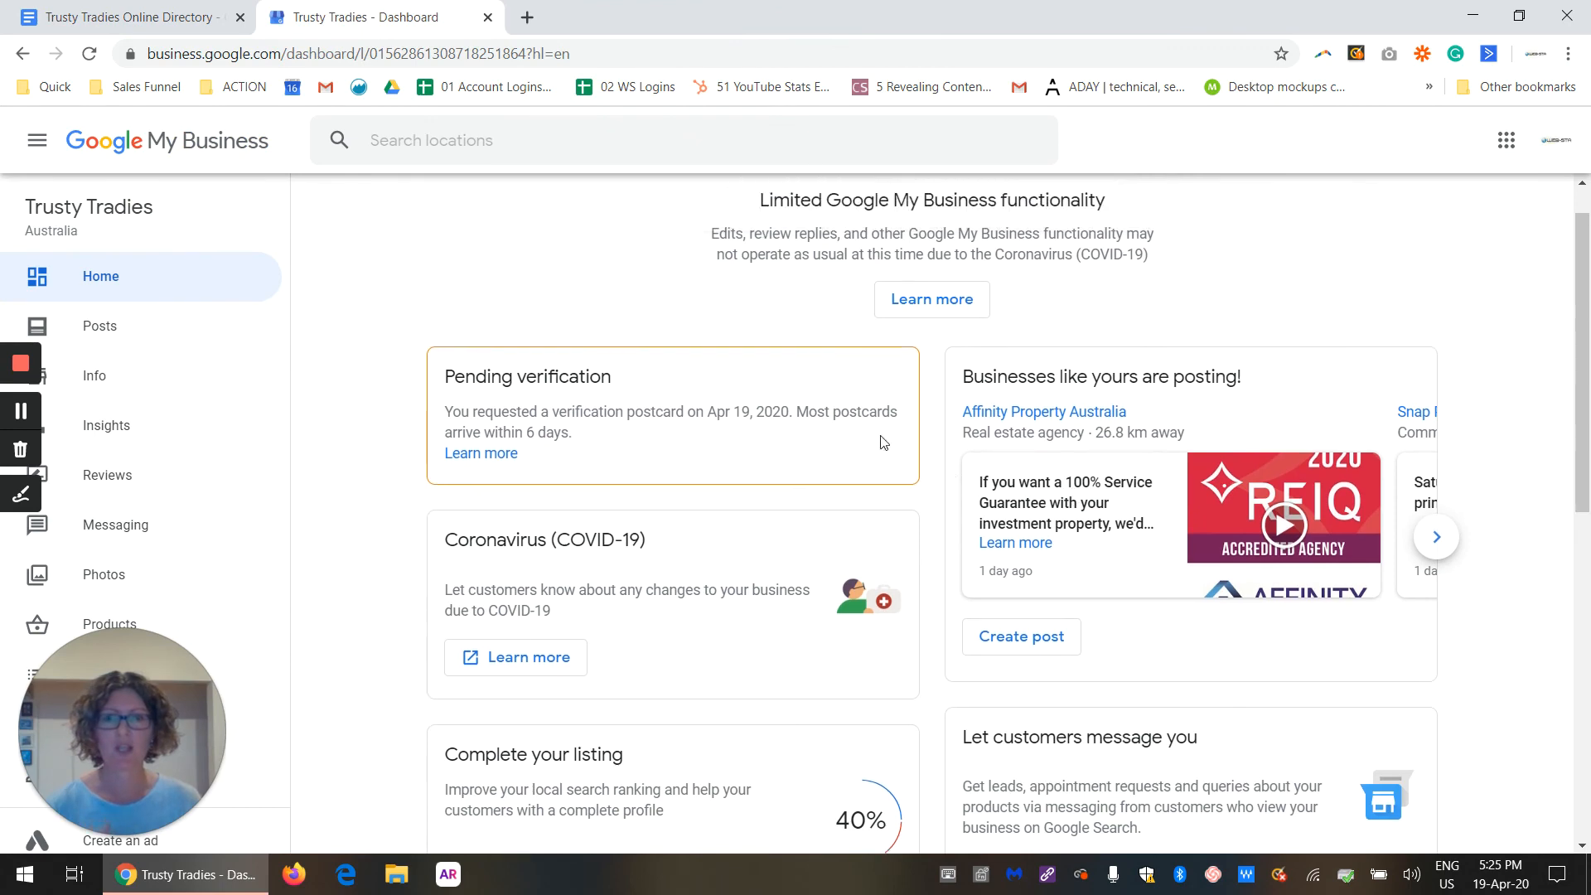
Step: Open the listing's verification page from the business information and activate the code entry field
click(148, 385)
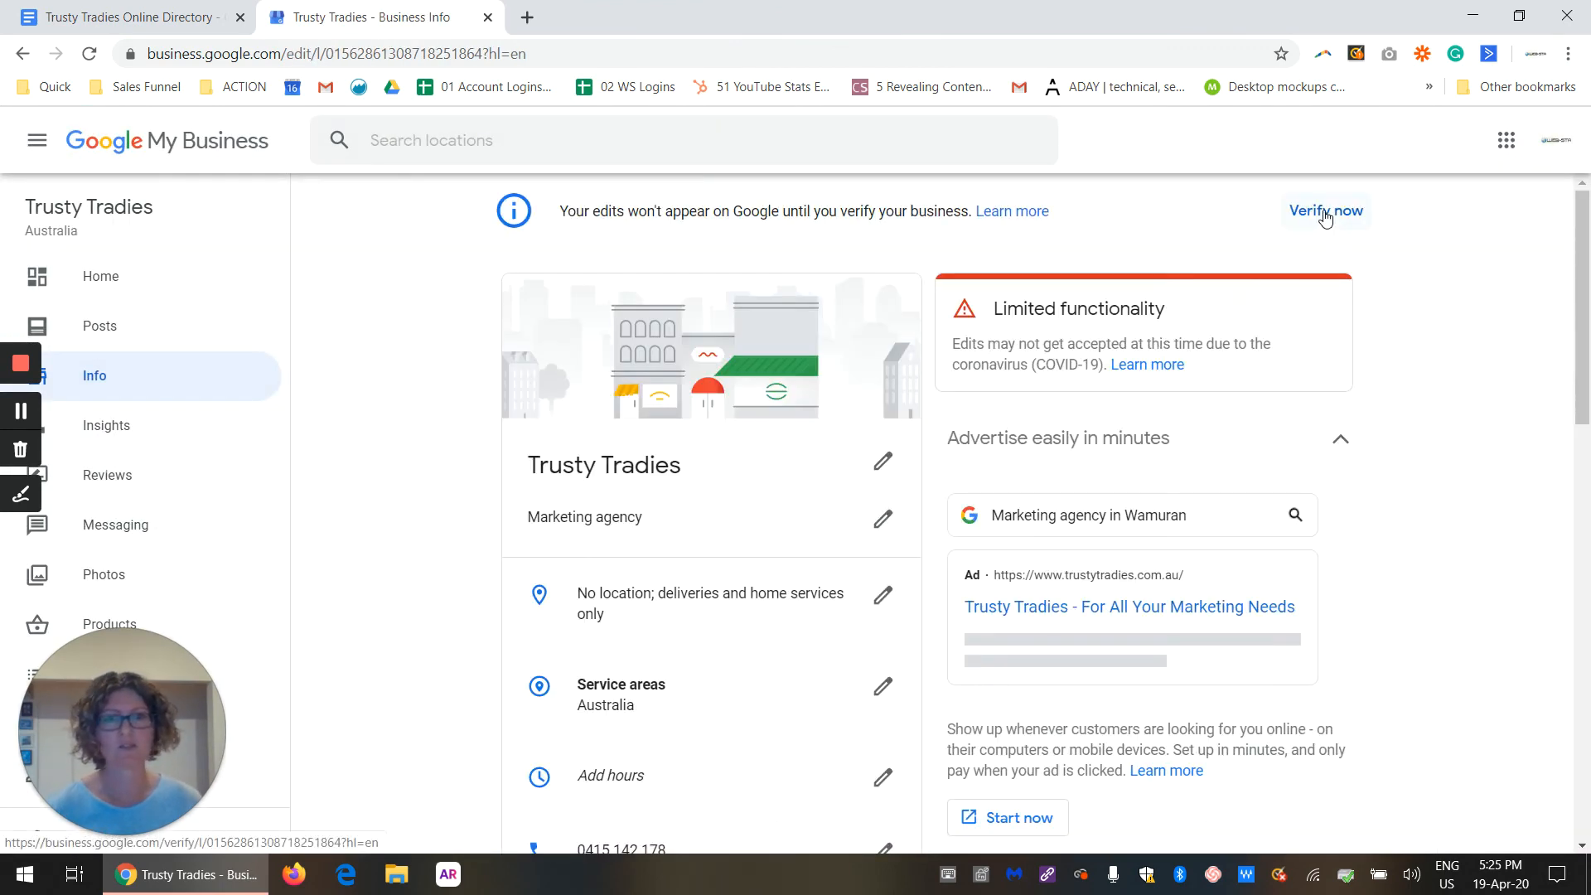
click(1325, 213)
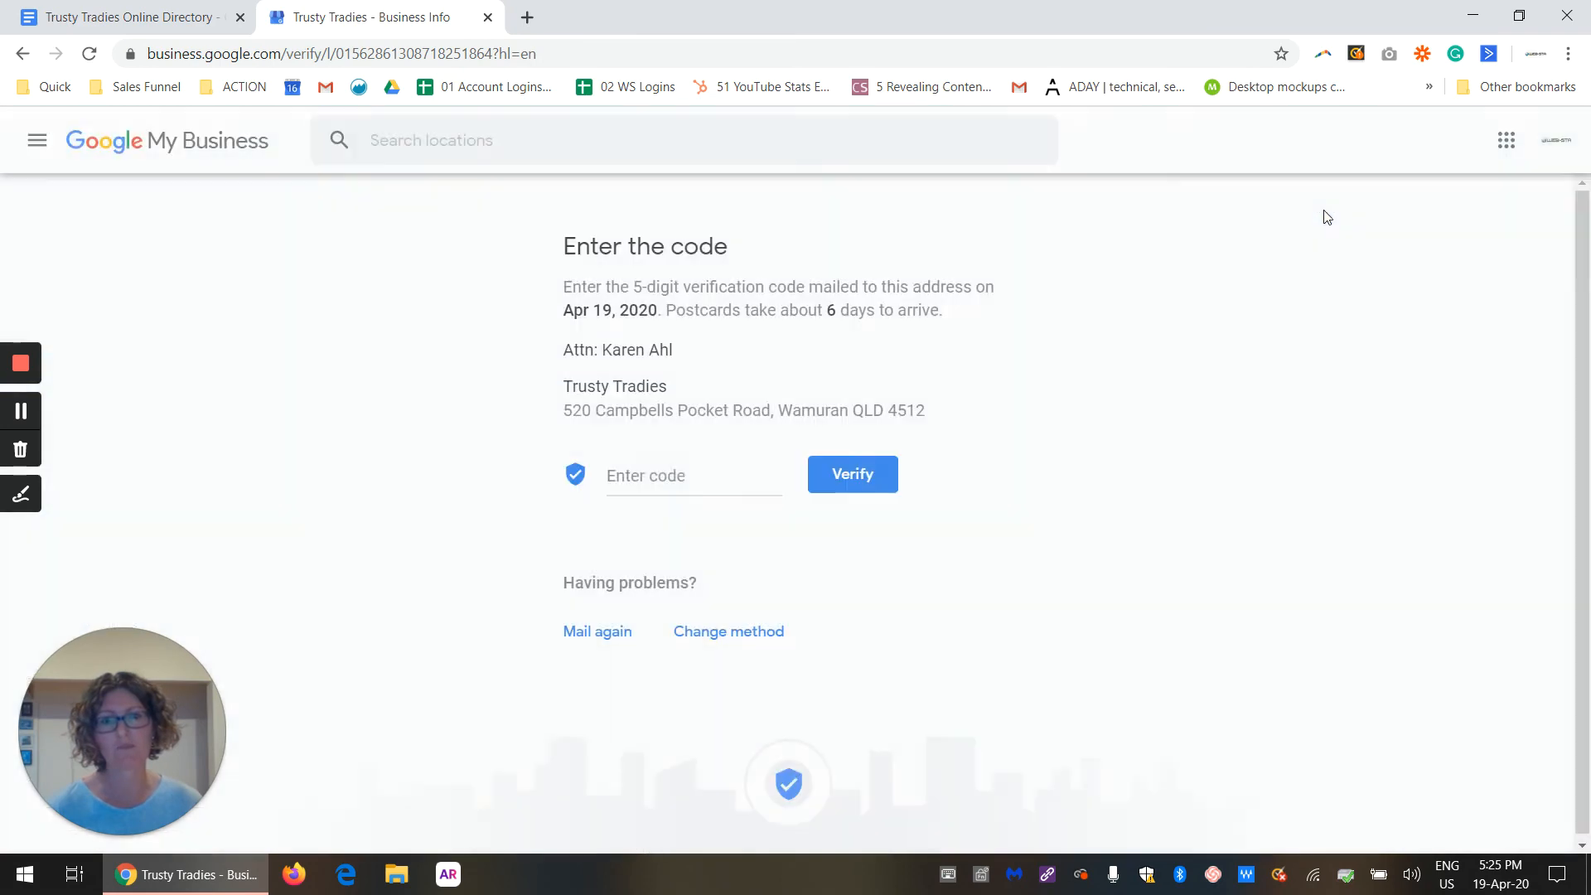
click(678, 474)
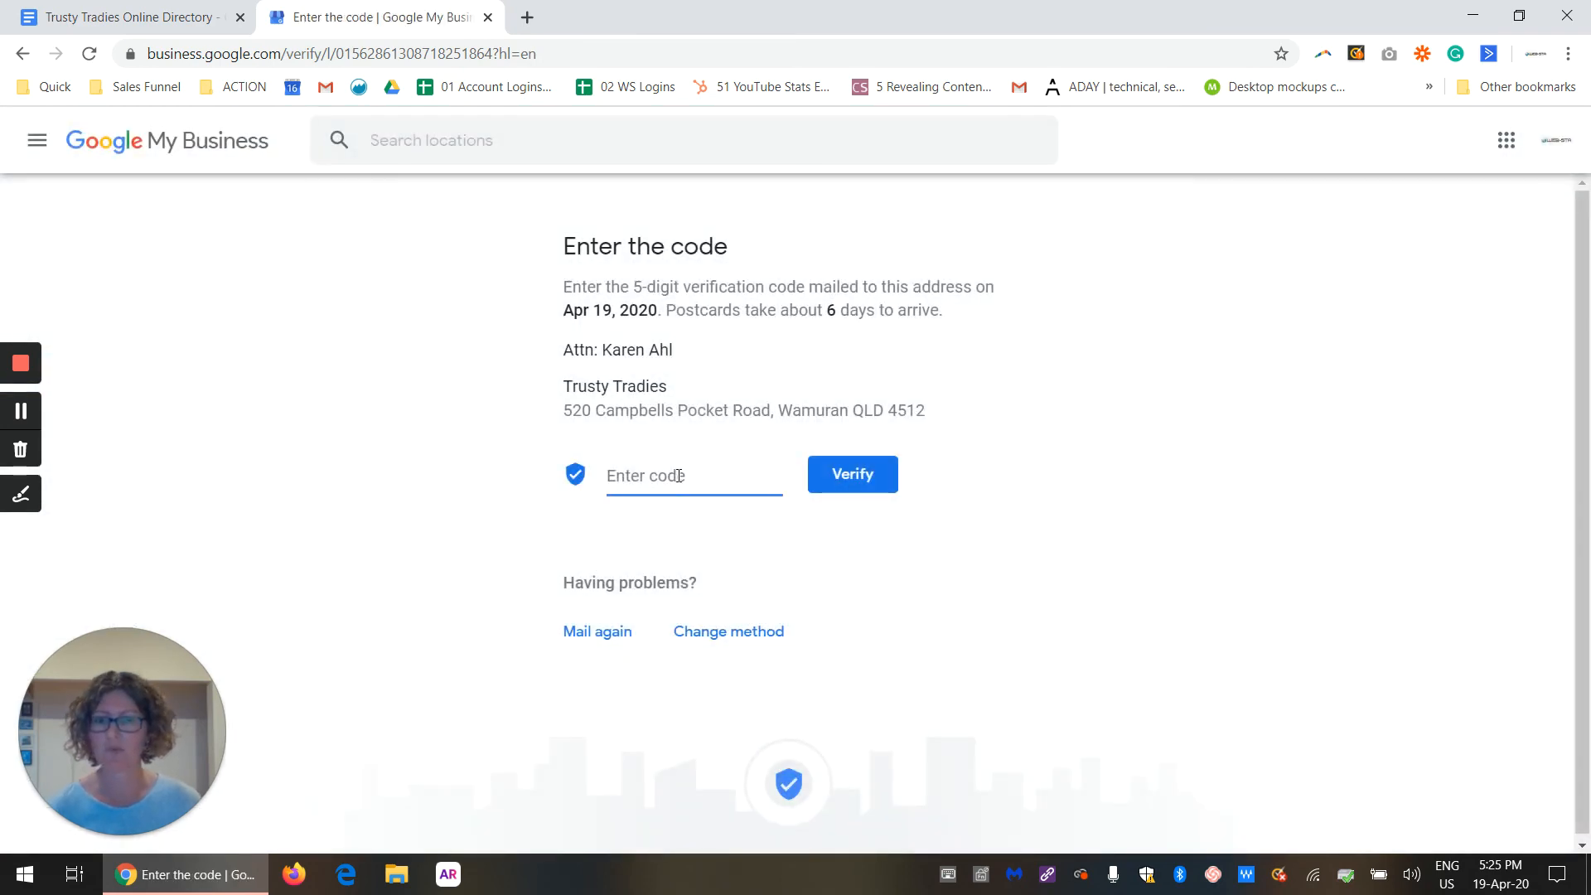